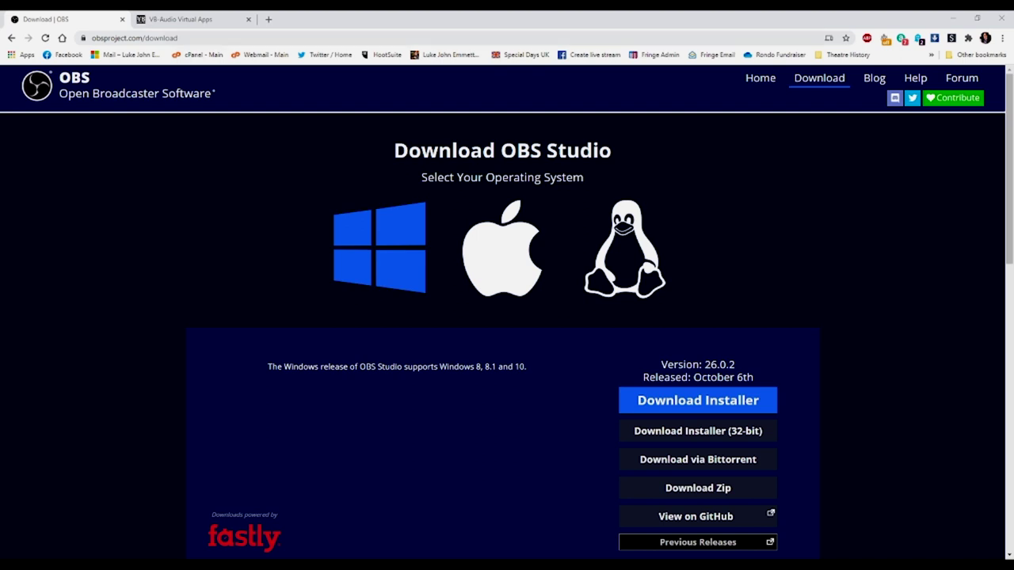
Review the VB-CABLE page on the VB-Audio site, from the driver downloads to the A+B and C+D cable packages.
click(192, 20)
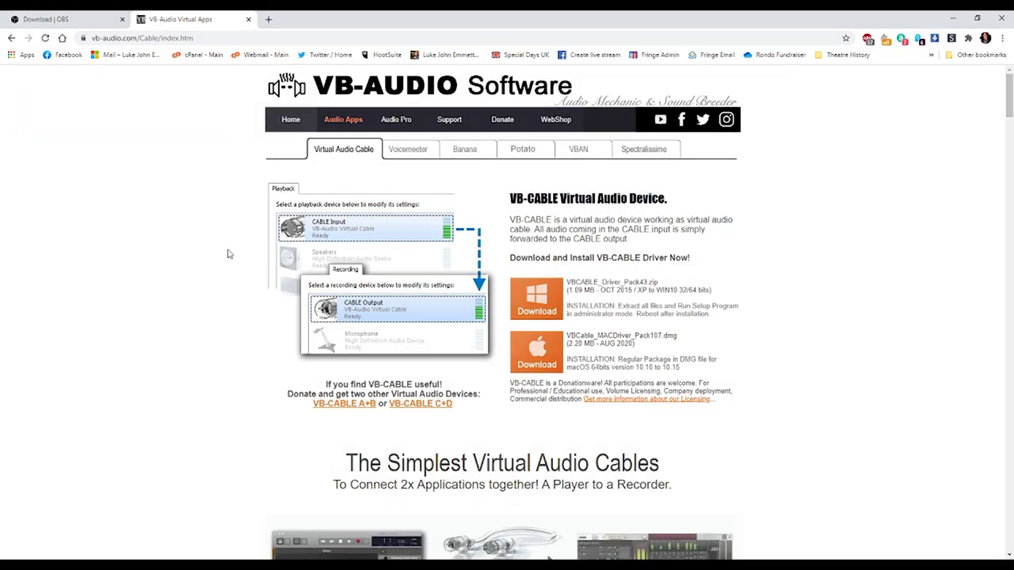
scroll(222, 257, down, 8)
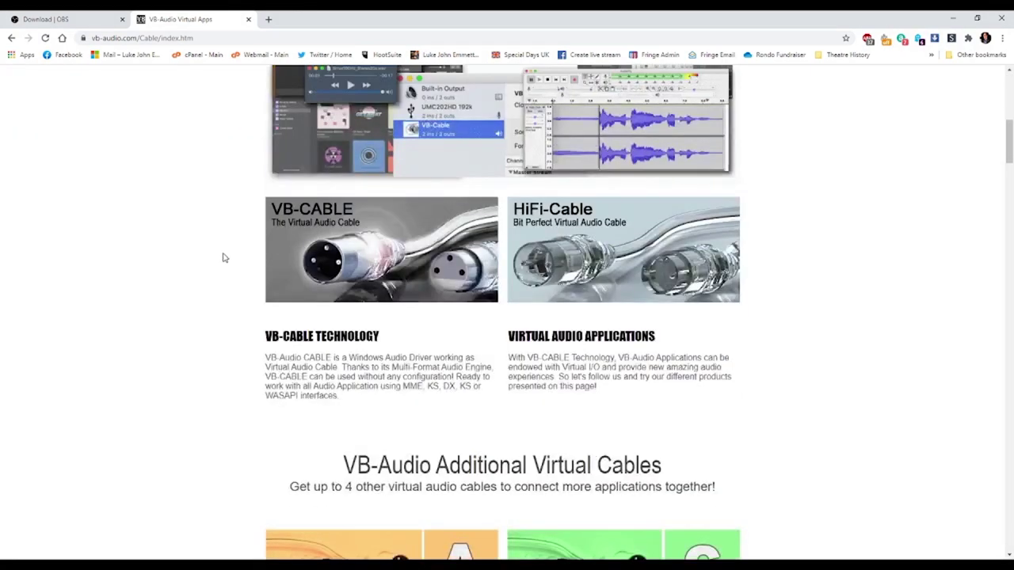
scroll(196, 185, down, 3)
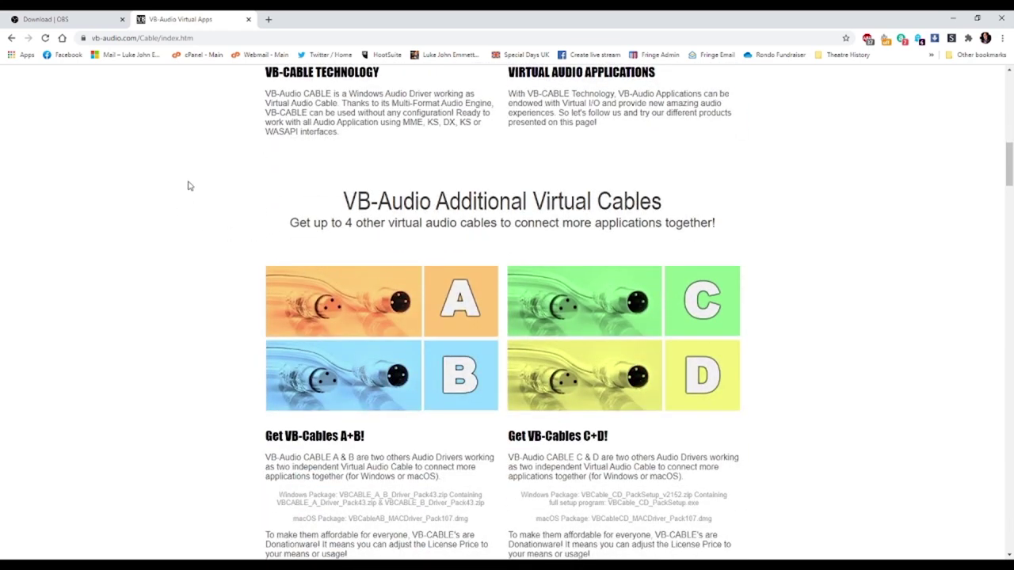
scroll(190, 185, down, 3)
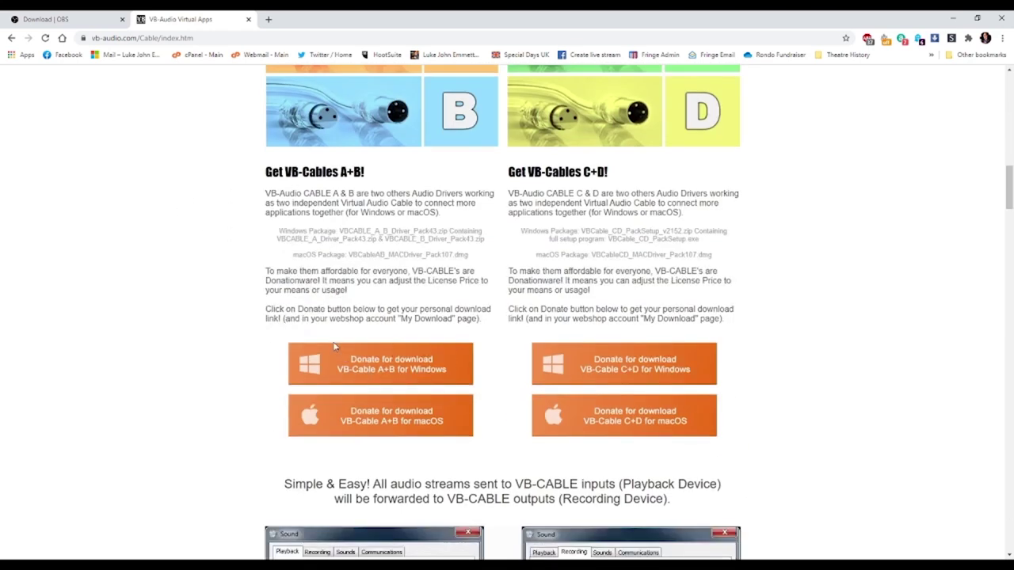
scroll(232, 240, up, 12)
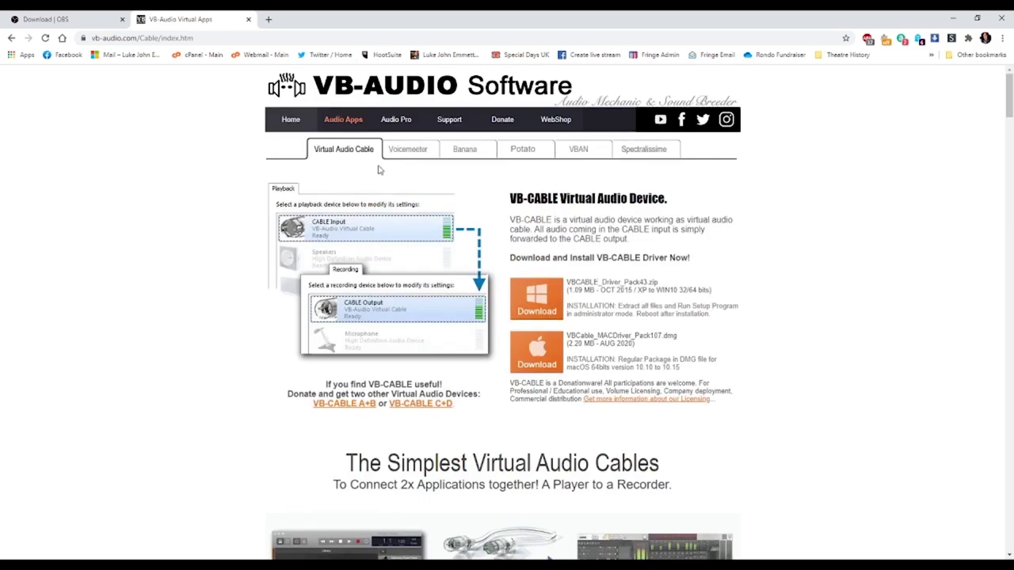
Open the Voicemeeter Banana page and examine its mixer overview and download options.
click(462, 151)
scroll(478, 281, down, 3)
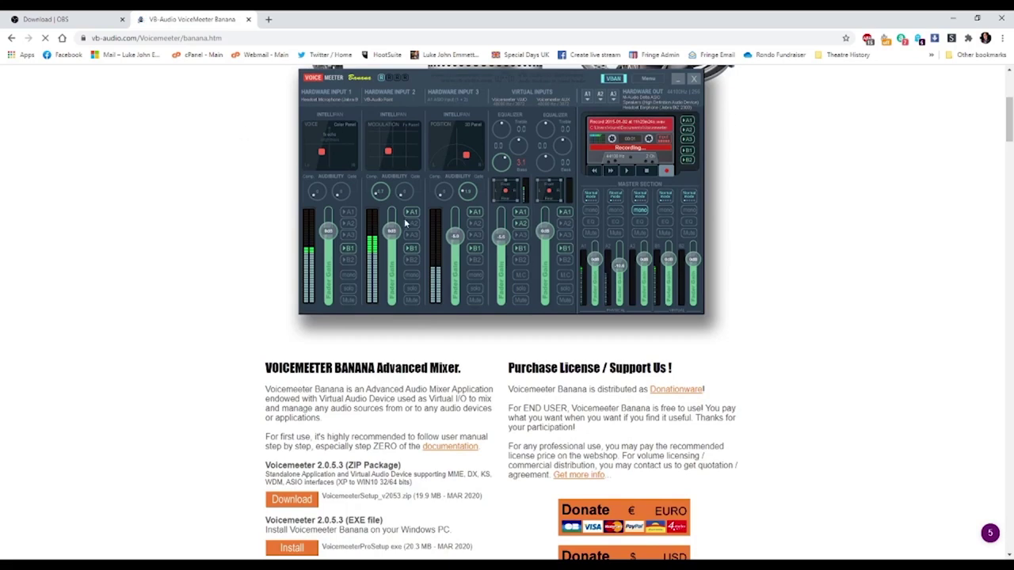
scroll(181, 224, down, 3)
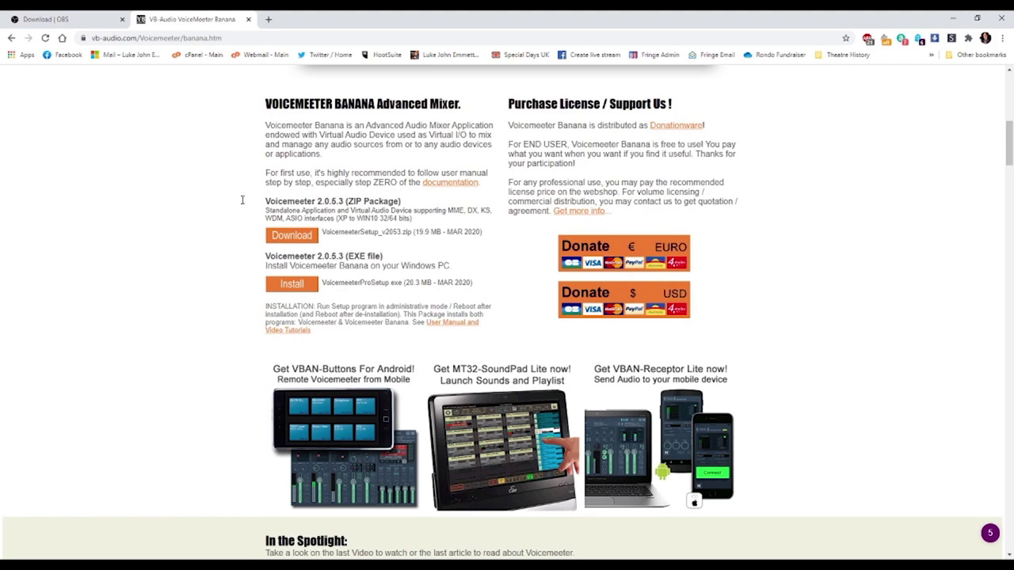
scroll(176, 165, up, 6)
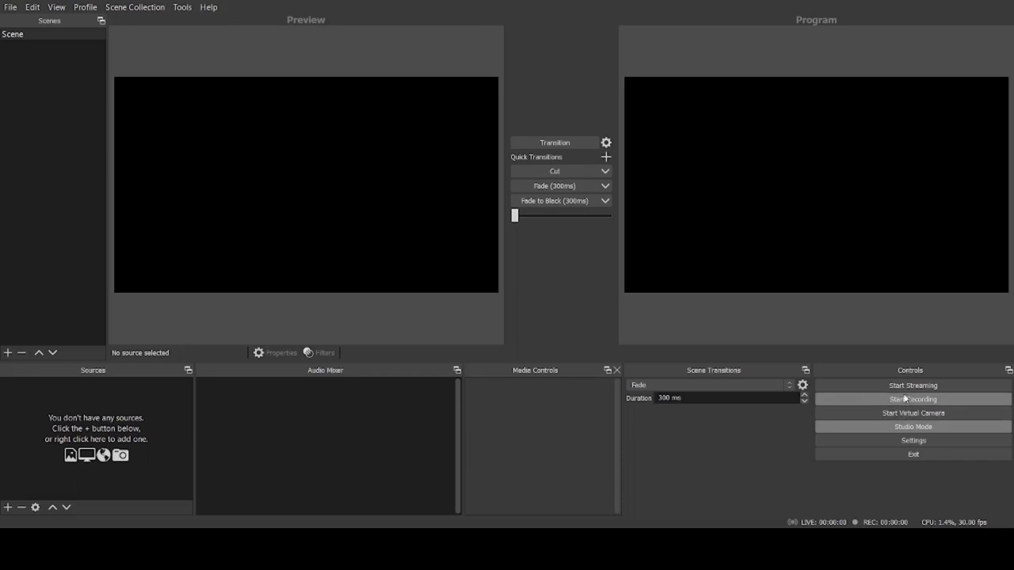
Switch to OBS Studio and turn Studio Mode off and back on.
click(905, 429)
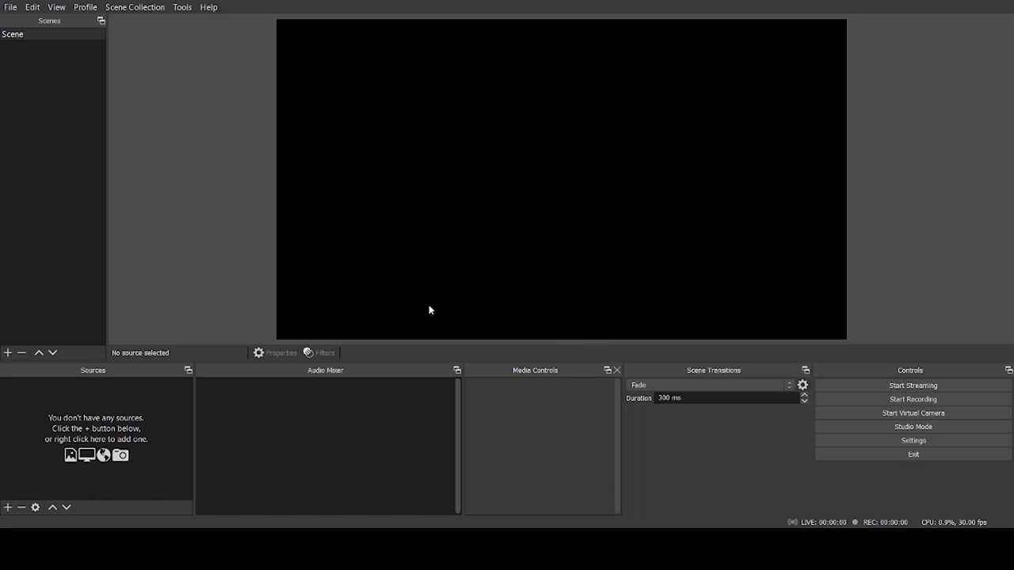
click(924, 427)
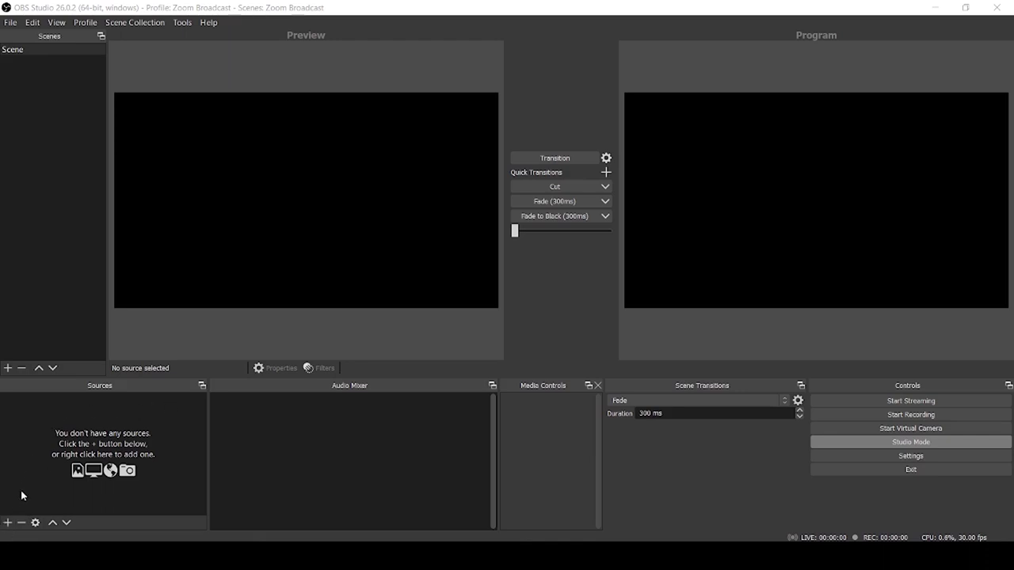
Add a new Video Capture Device source named Webcam to the scene.
click(9, 523)
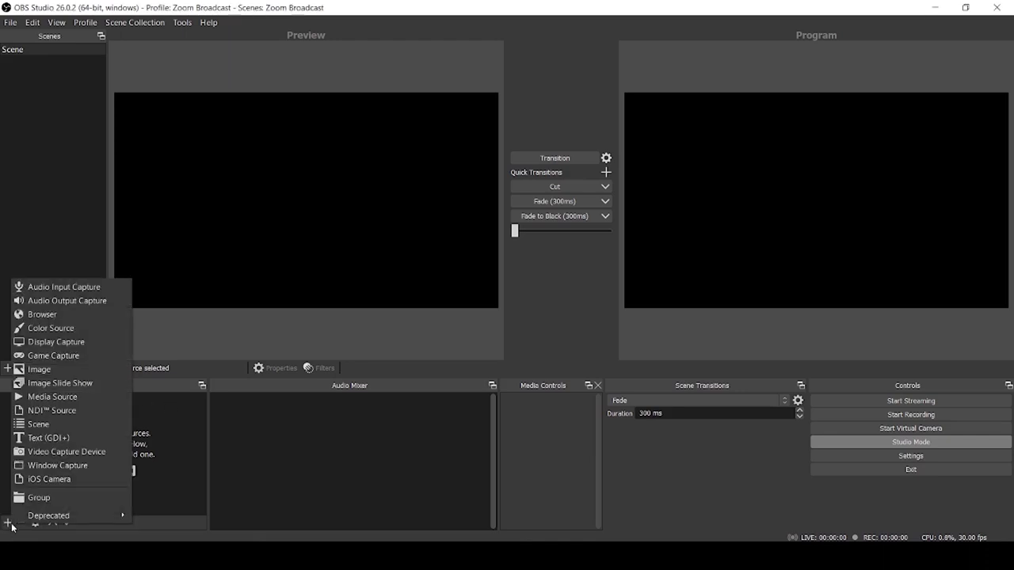
click(69, 452)
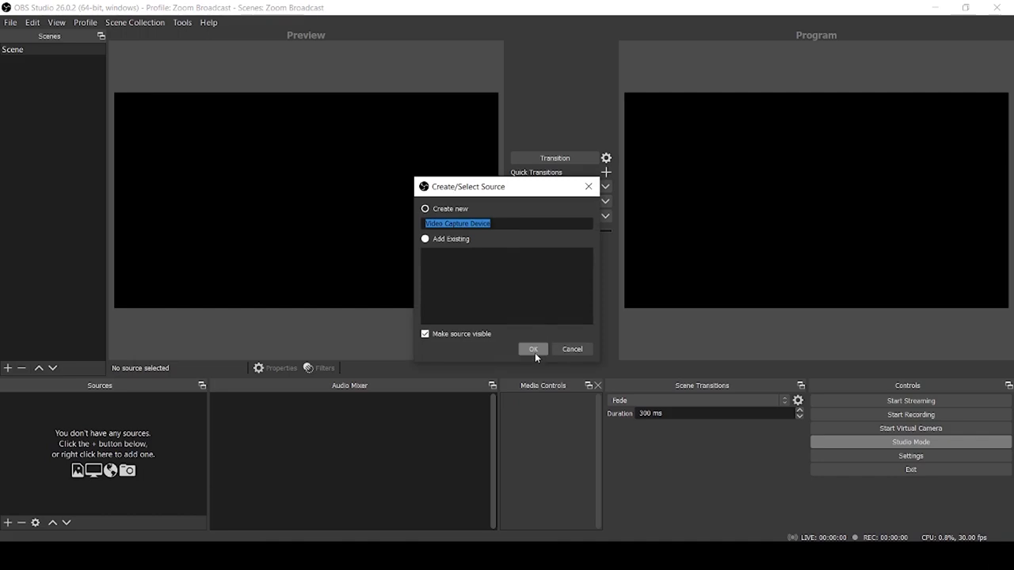
text(Webcam)
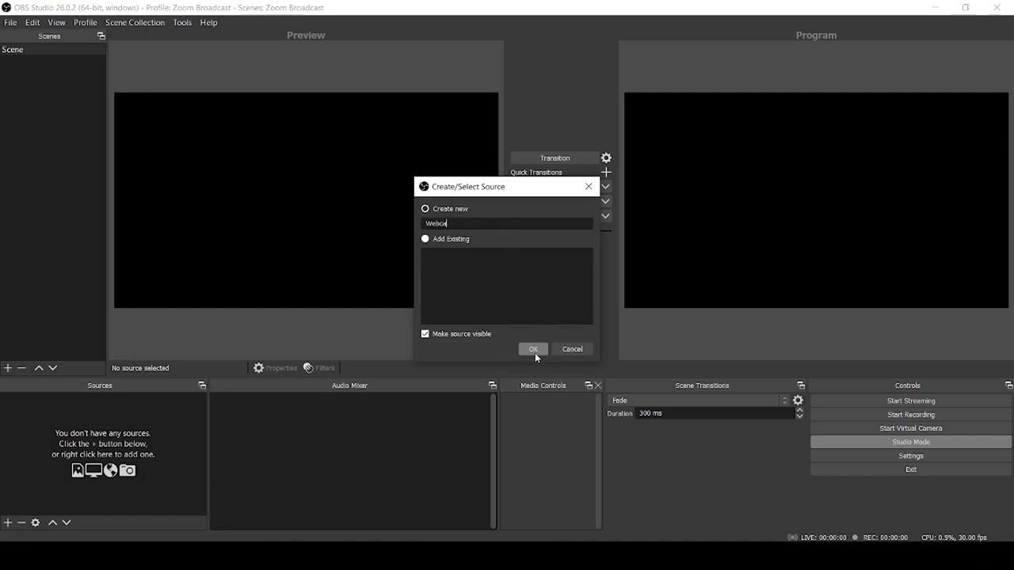
click(535, 352)
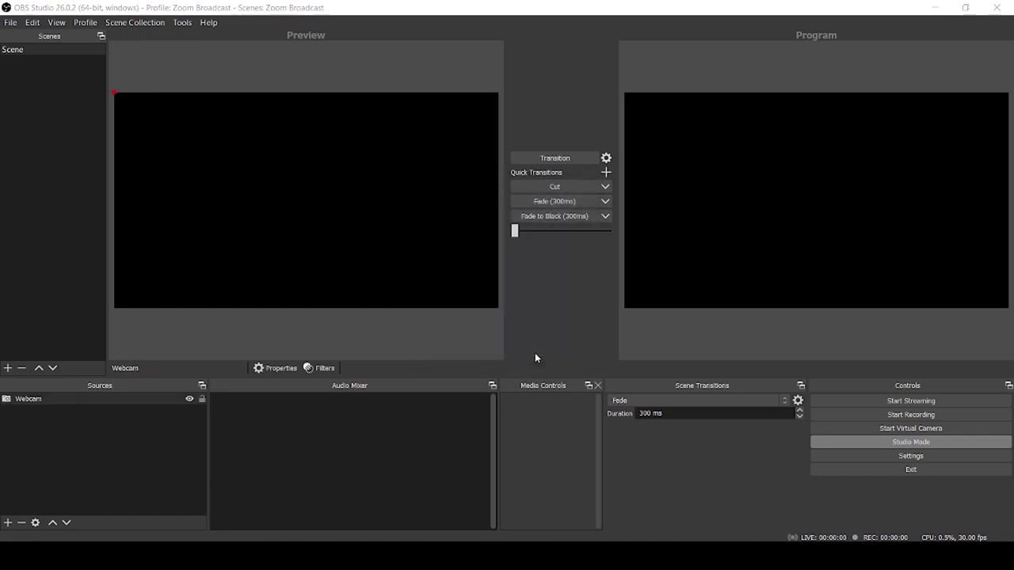
Set the webcam source to the Logitech StreamCam device with a custom resolution of 1920x1080.
click(540, 227)
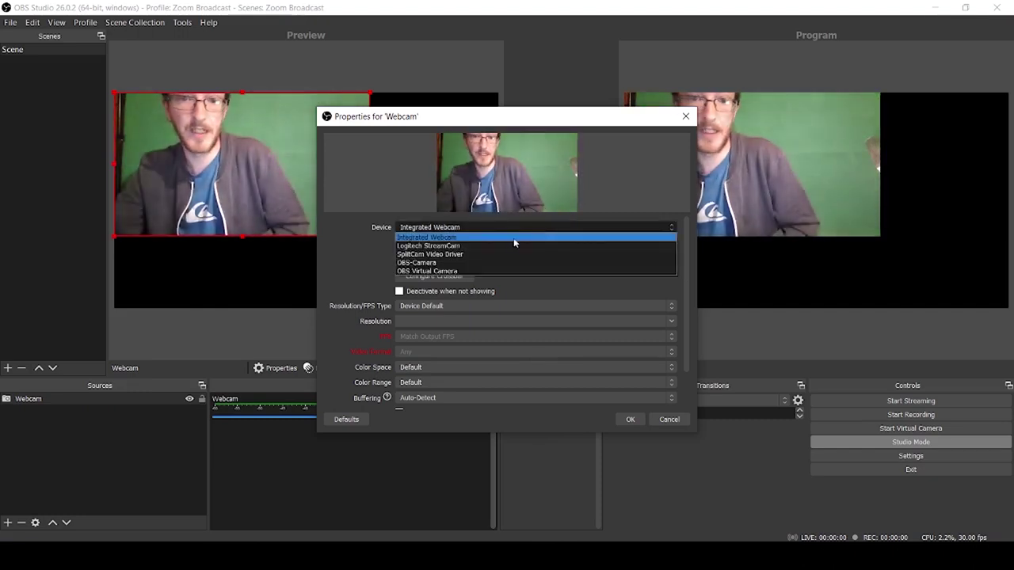
click(501, 246)
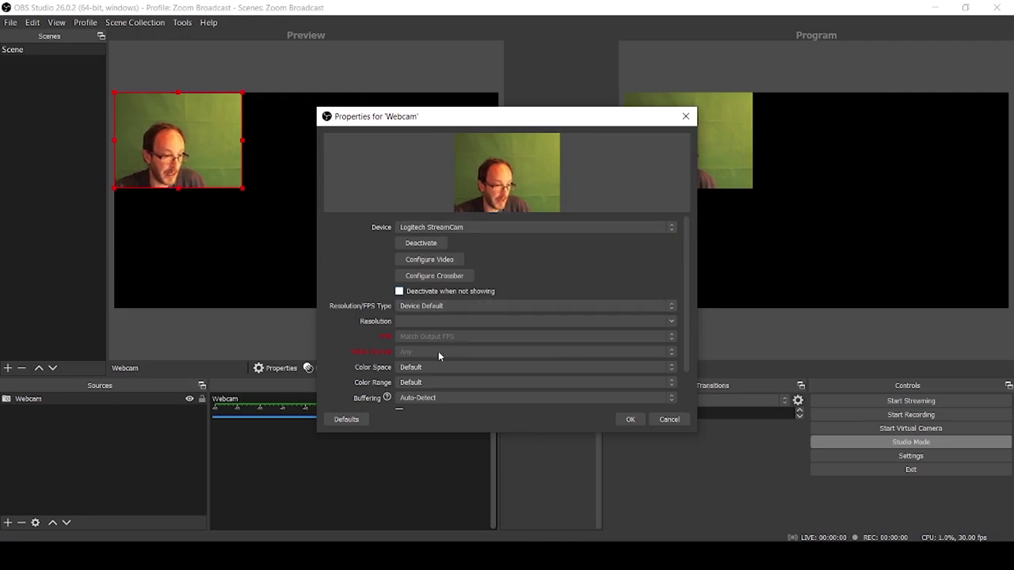
click(452, 306)
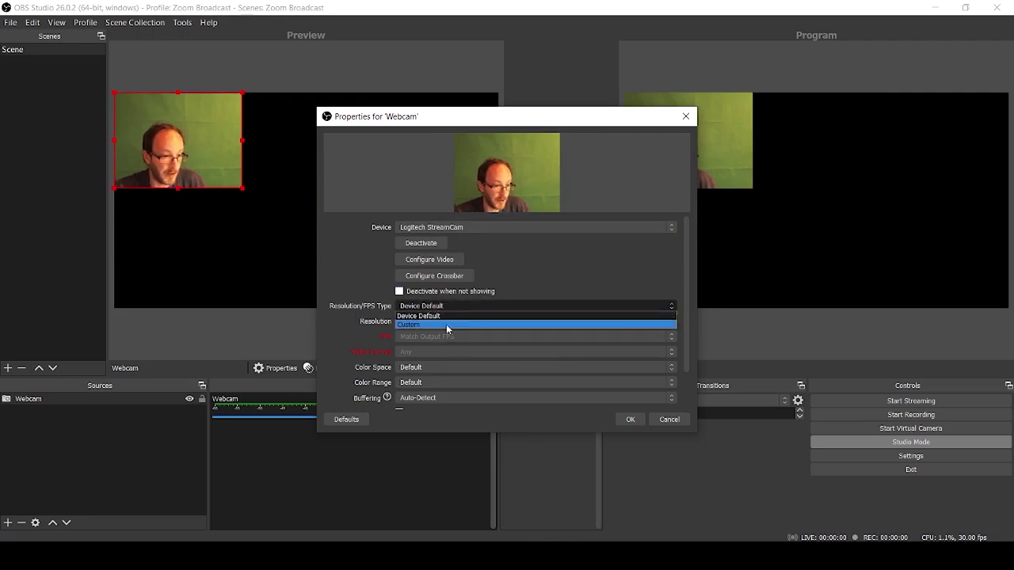
click(446, 324)
click(673, 321)
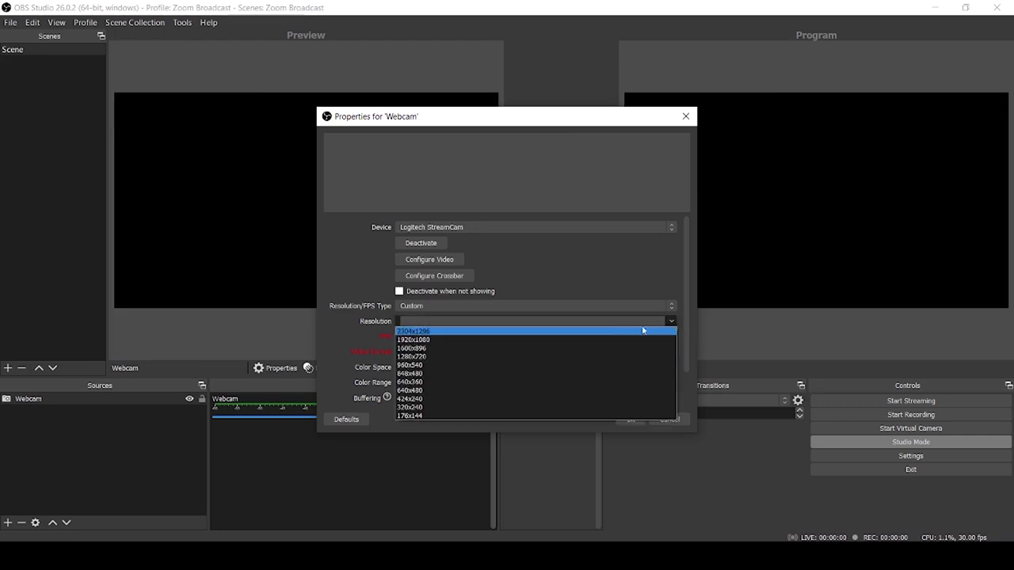
click(573, 341)
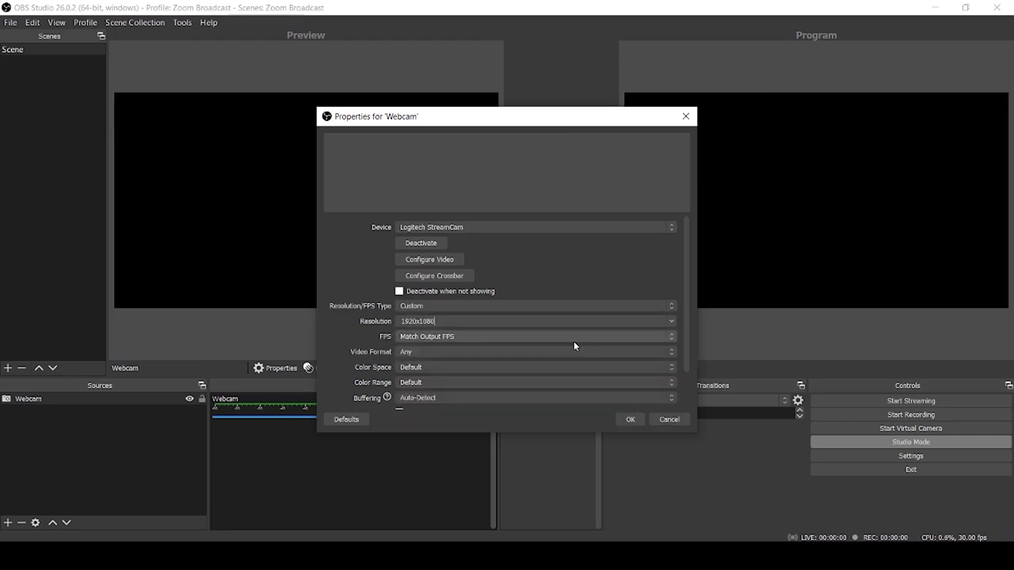
click(633, 418)
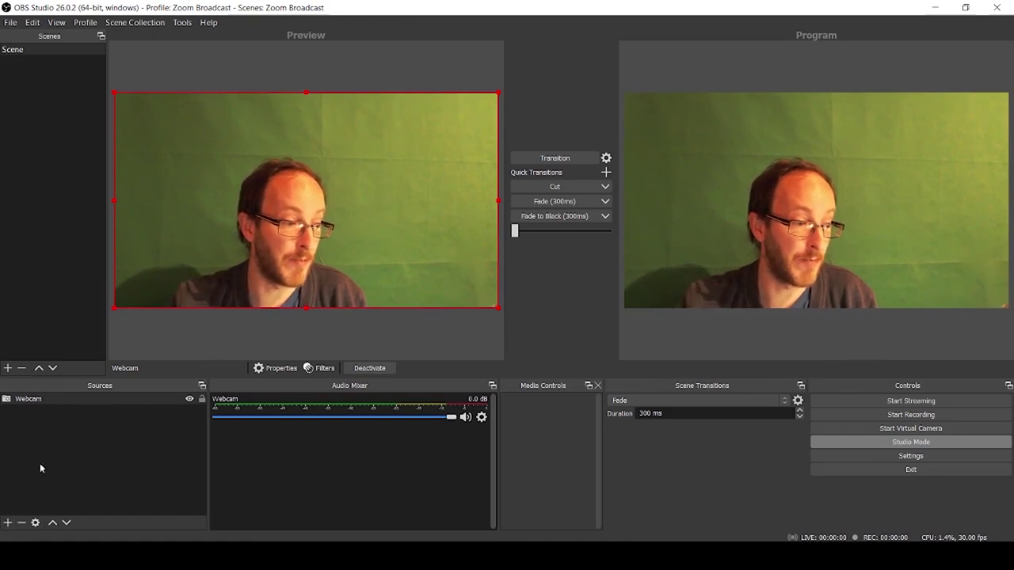
Add a new Image source that uses the Curtains picture file from the Extreme SSD (E:) drive.
click(10, 522)
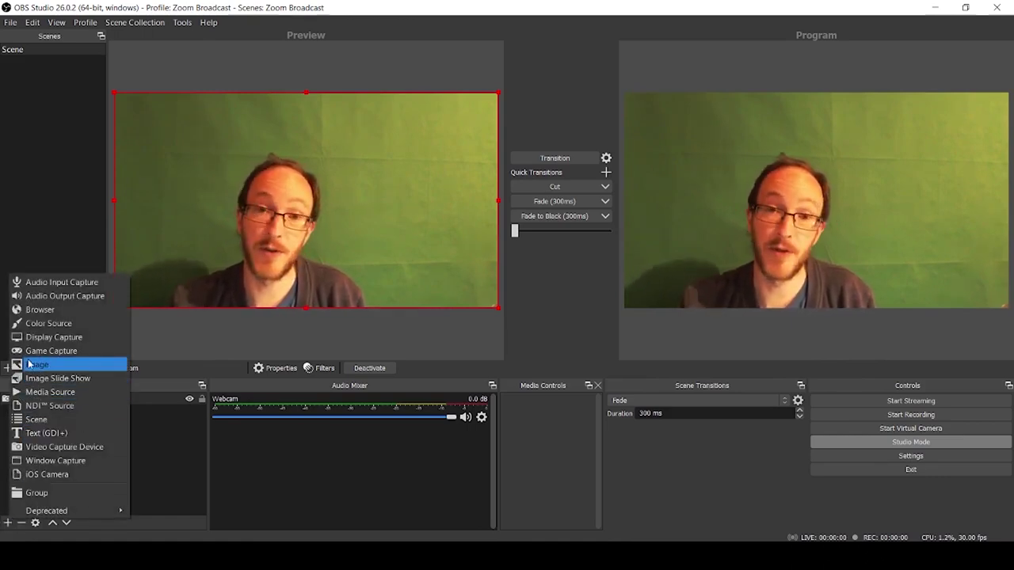
click(28, 363)
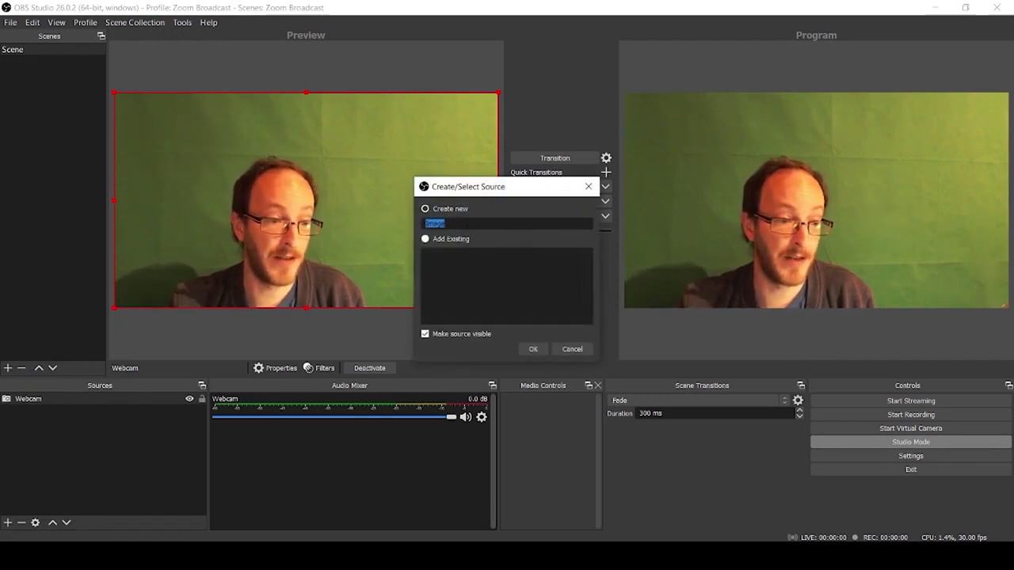
click(531, 351)
click(664, 343)
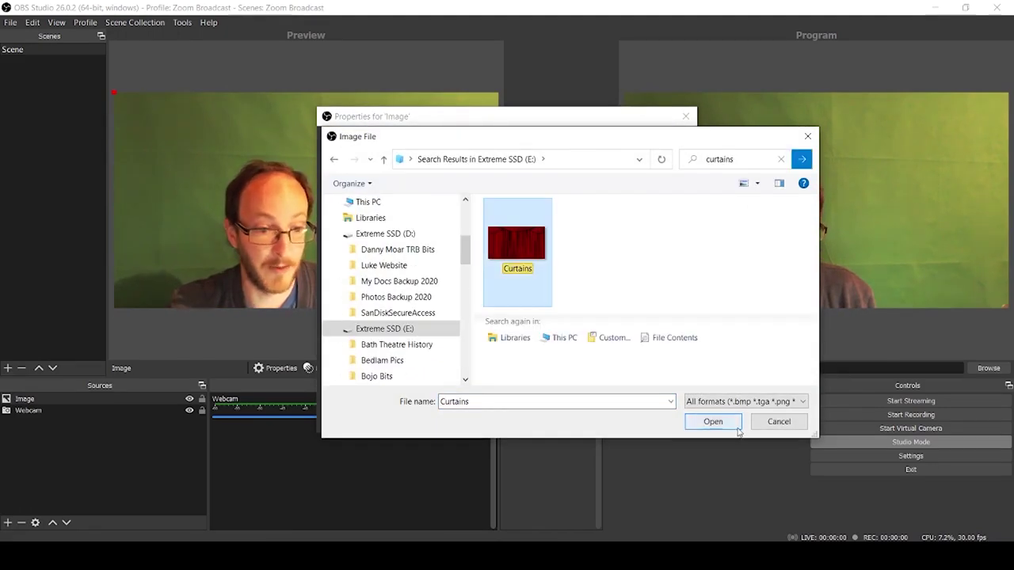
click(721, 424)
click(626, 419)
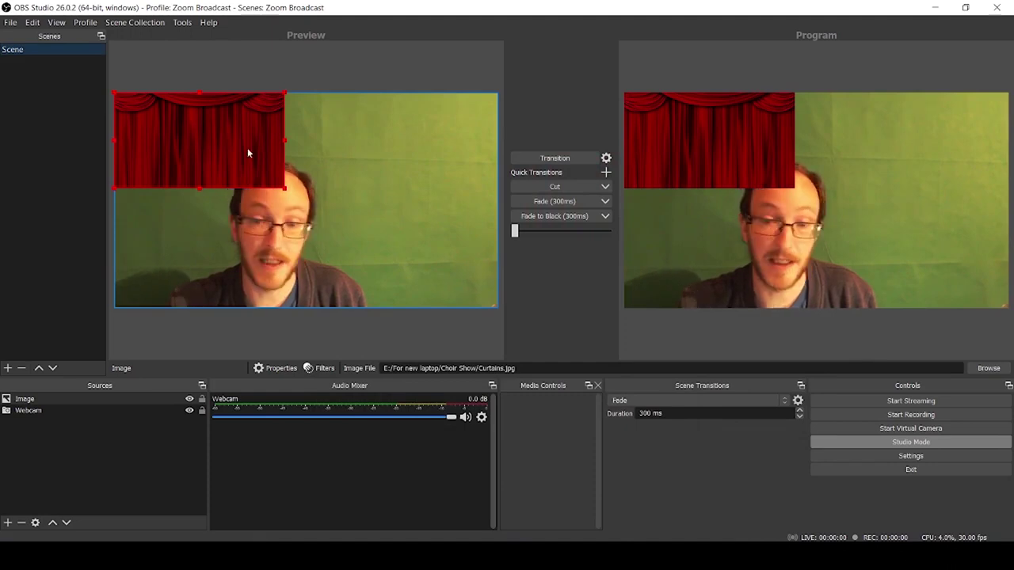
Fit the curtains image to the screen and place it beneath the webcam in the source order.
right_click(209, 137)
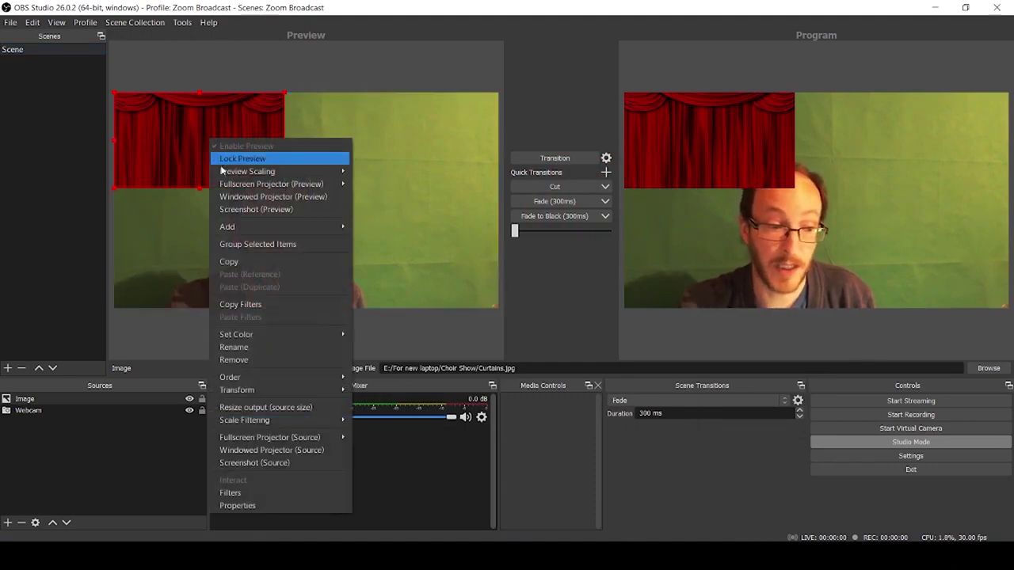
mouse_move(324, 392)
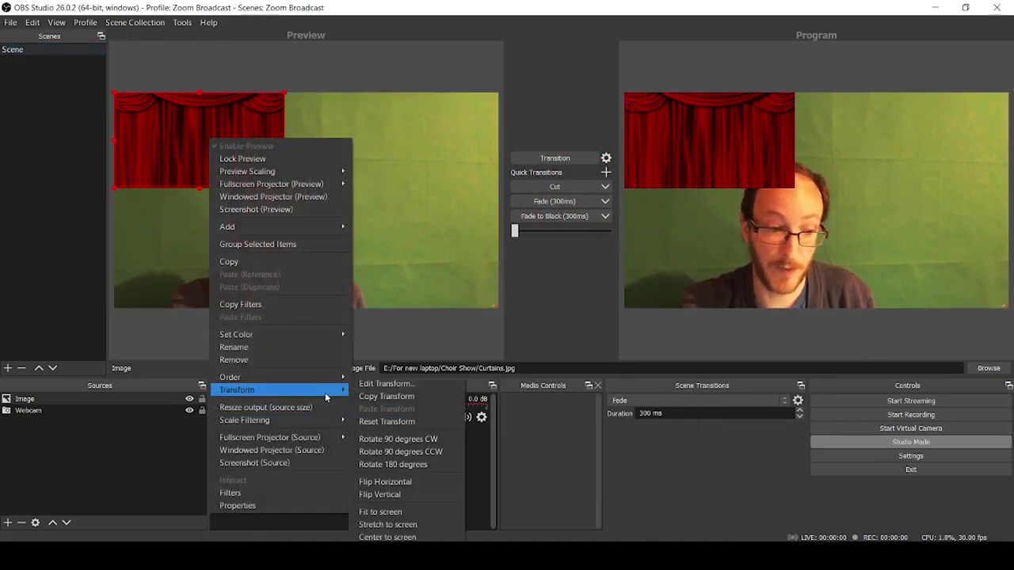
click(415, 512)
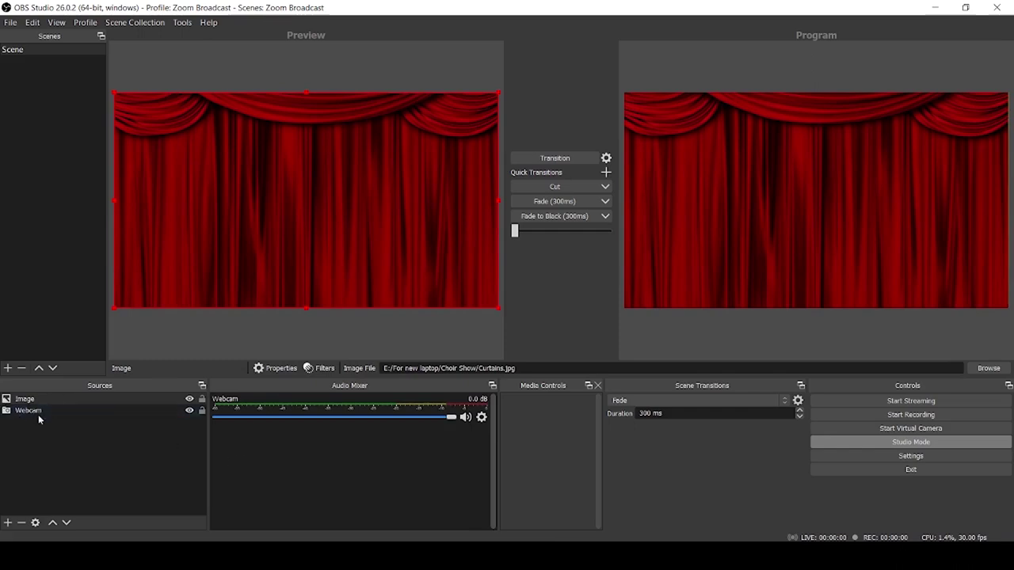
click(65, 400)
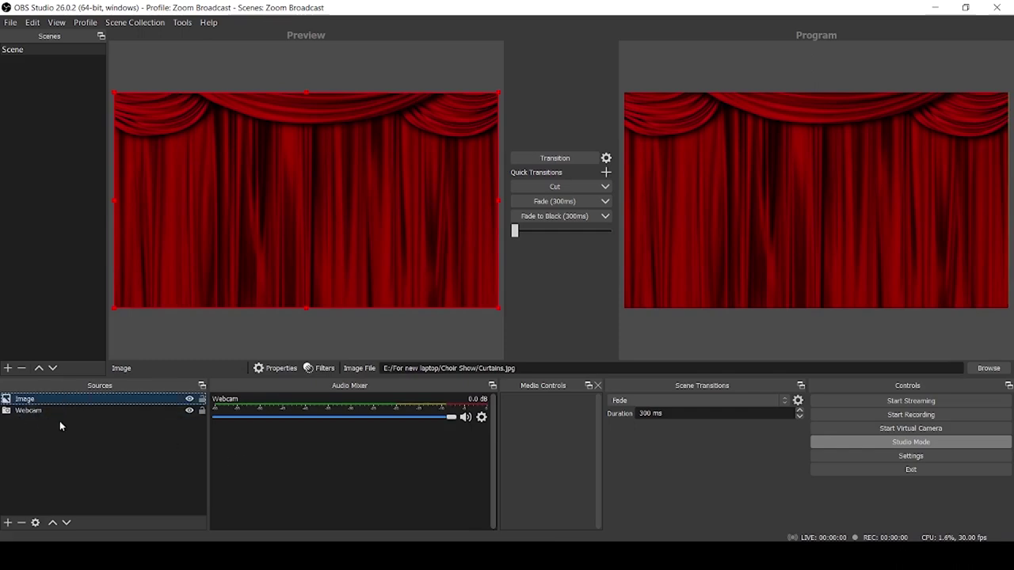
click(68, 523)
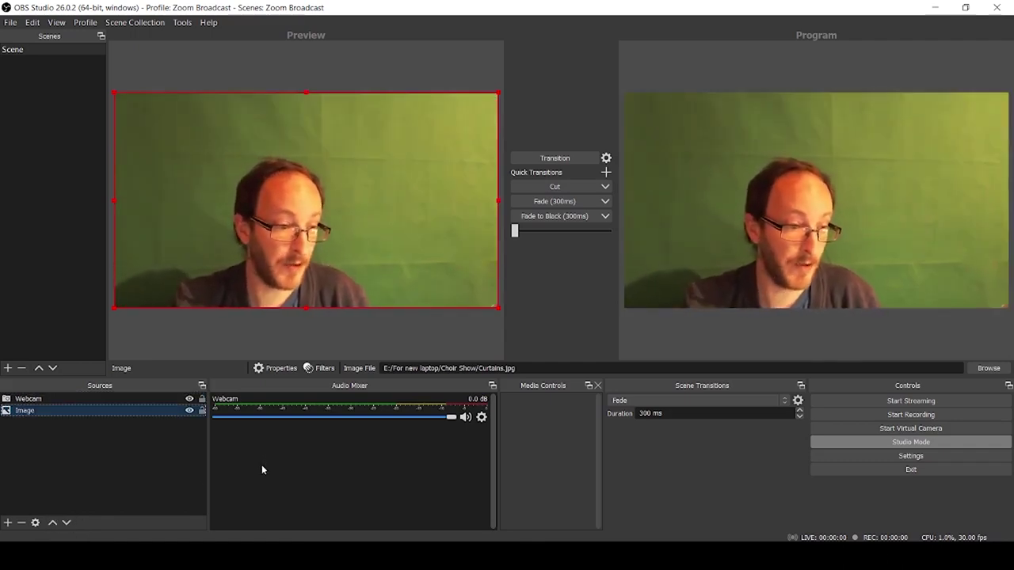
Add a Chroma Key effect filter to the webcam source and set its similarity to 443.
click(121, 399)
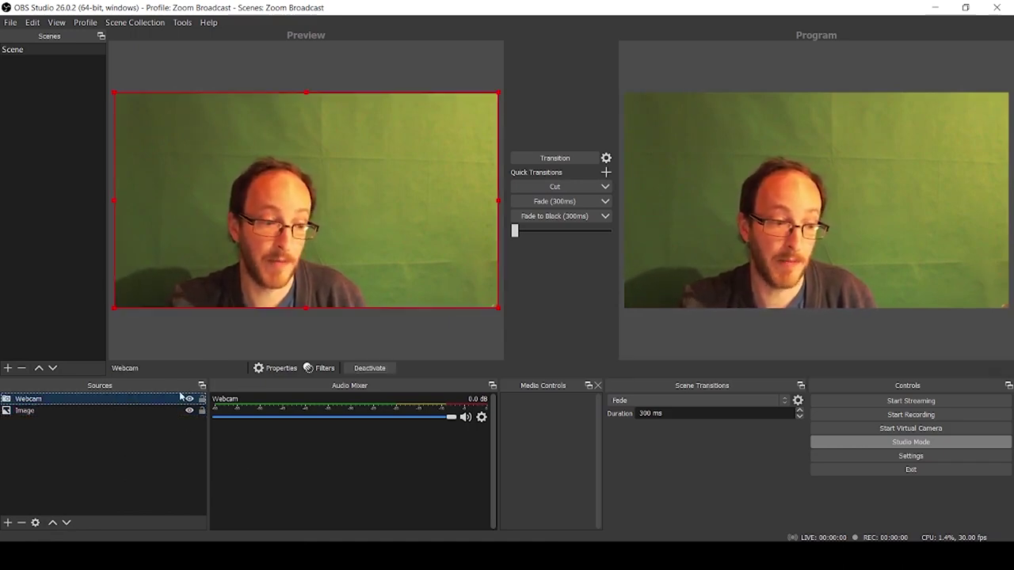
click(323, 368)
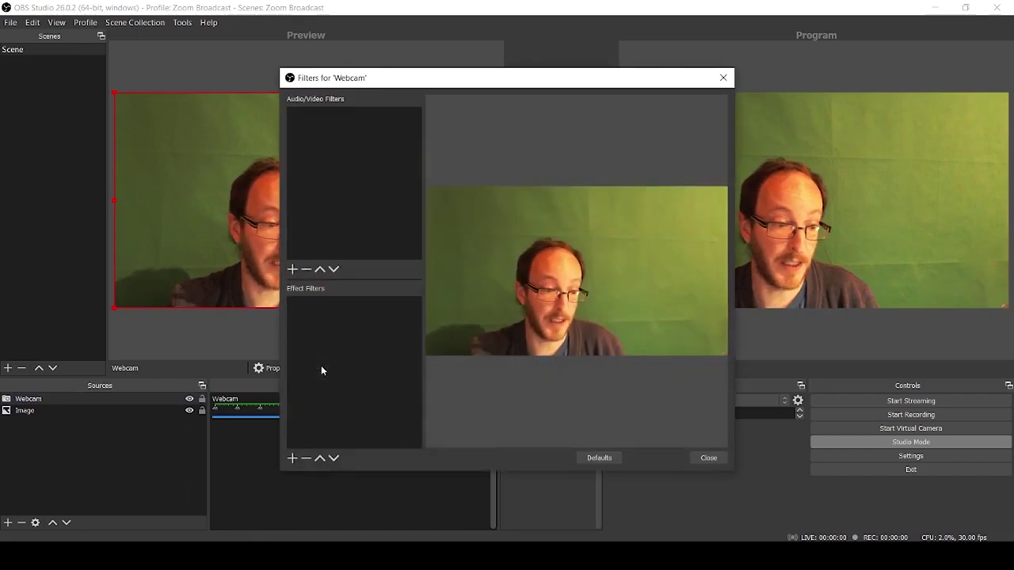
click(292, 457)
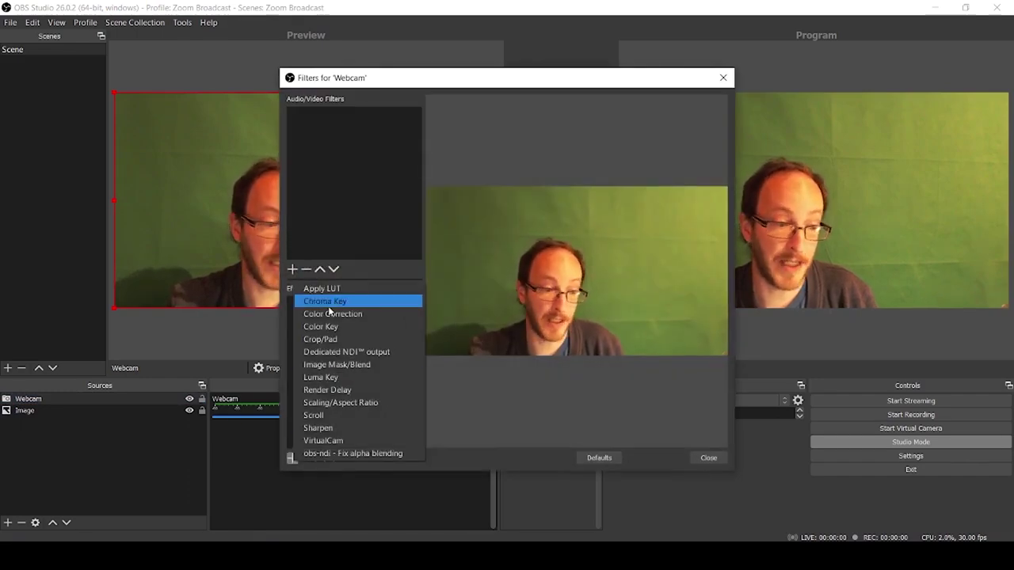
click(327, 304)
click(483, 294)
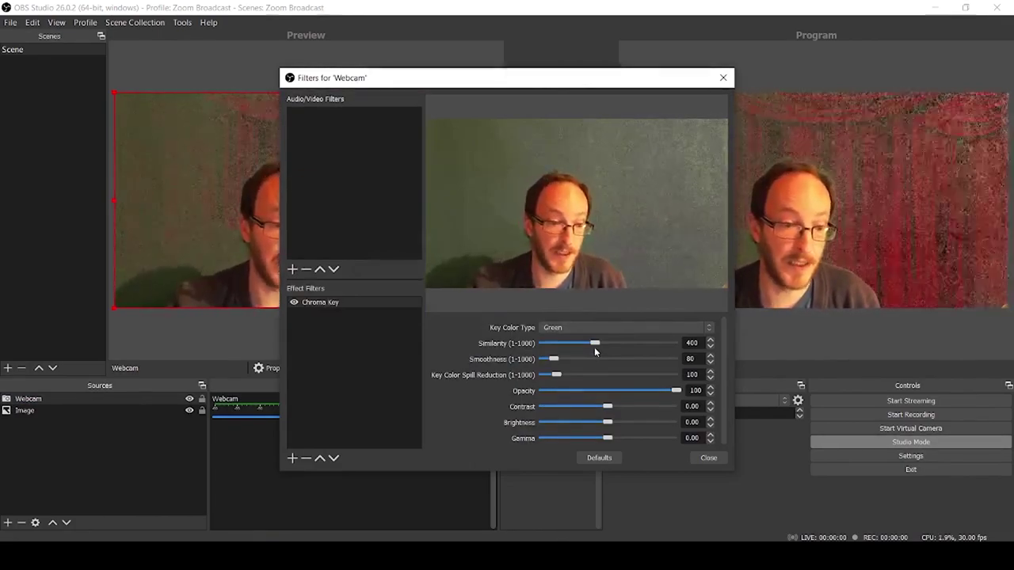
drag(595, 345, 601, 346)
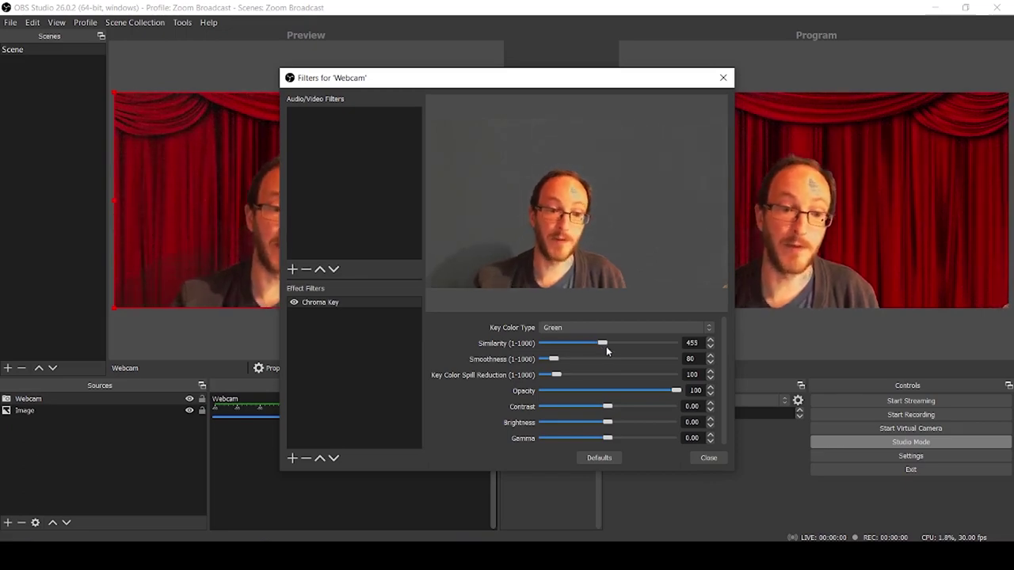
drag(604, 342, 602, 343)
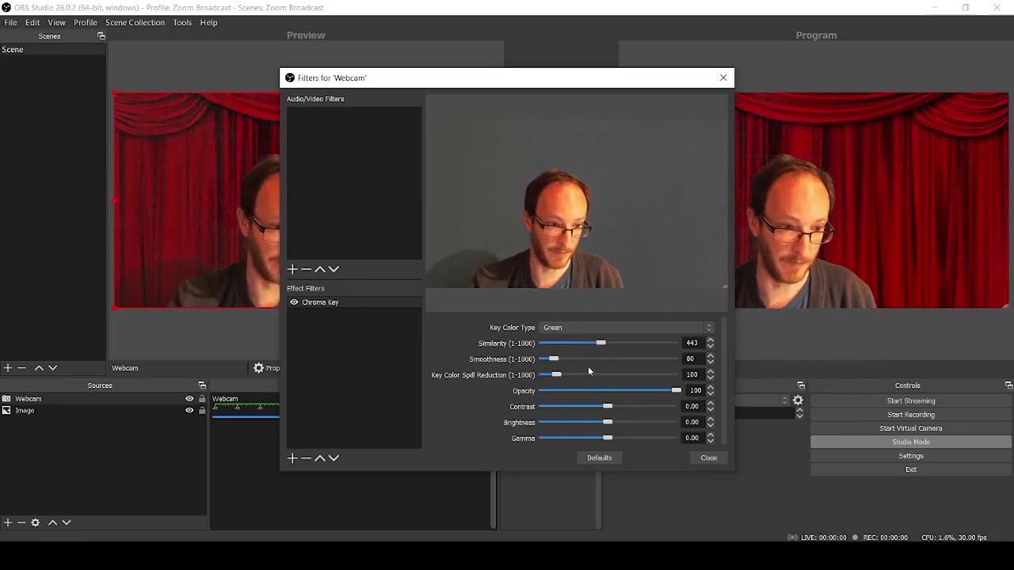
Close the webcam filters and check the monitoring device in the audio settings.
click(708, 458)
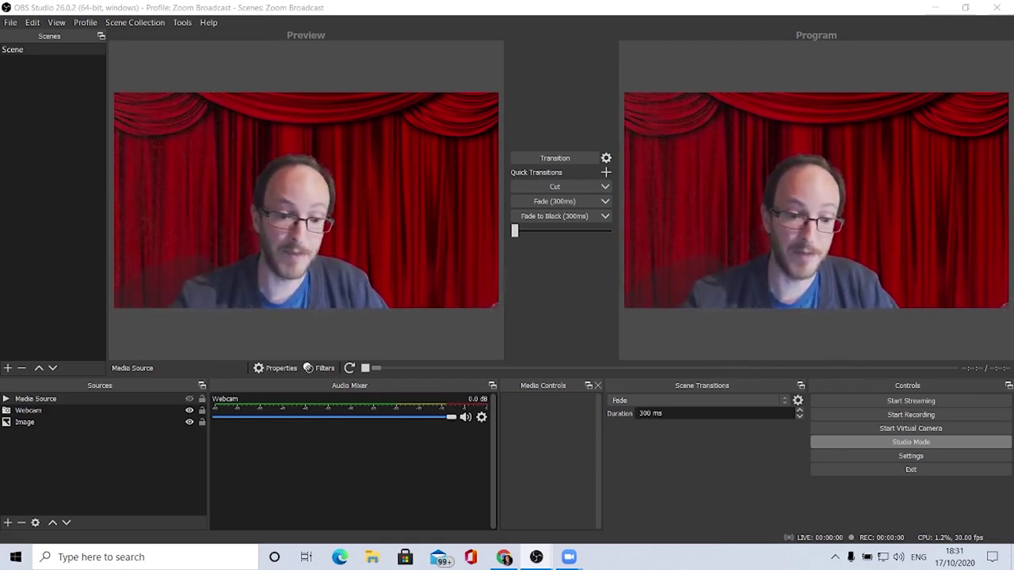
click(864, 457)
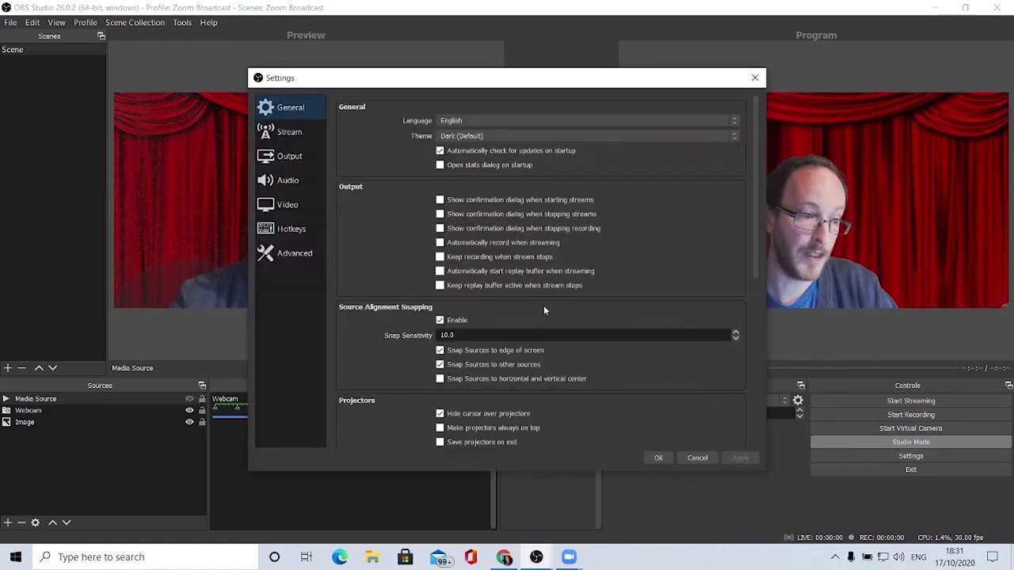
click(287, 184)
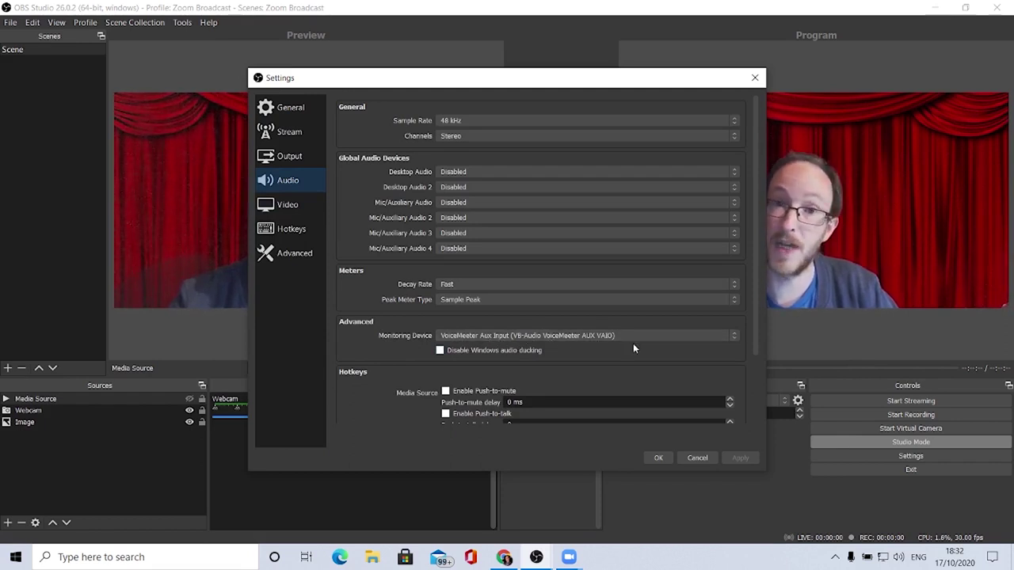
click(656, 460)
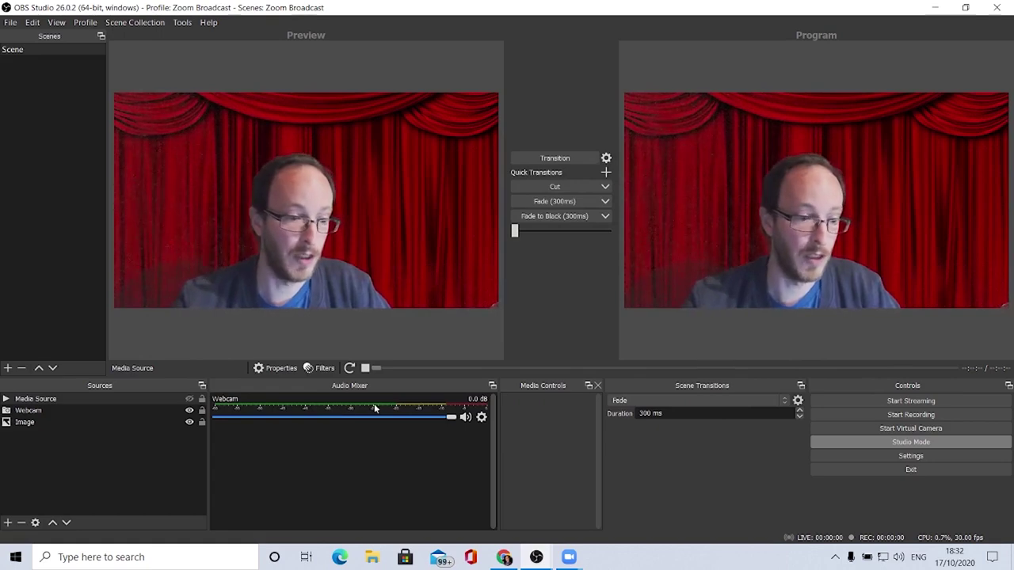
Look through the audio monitoring options for the webcam in its advanced audio properties.
click(482, 418)
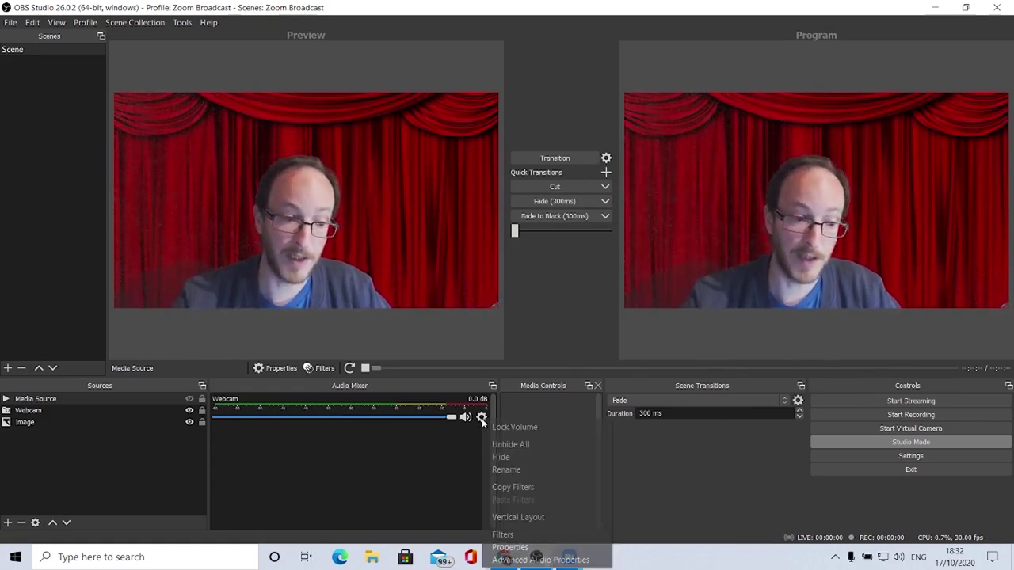
click(524, 562)
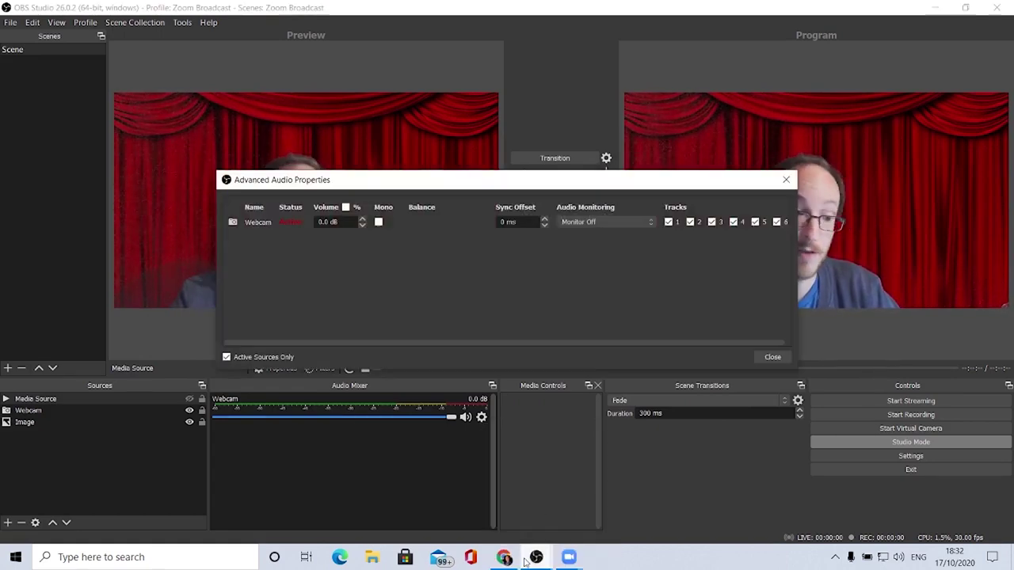
click(633, 221)
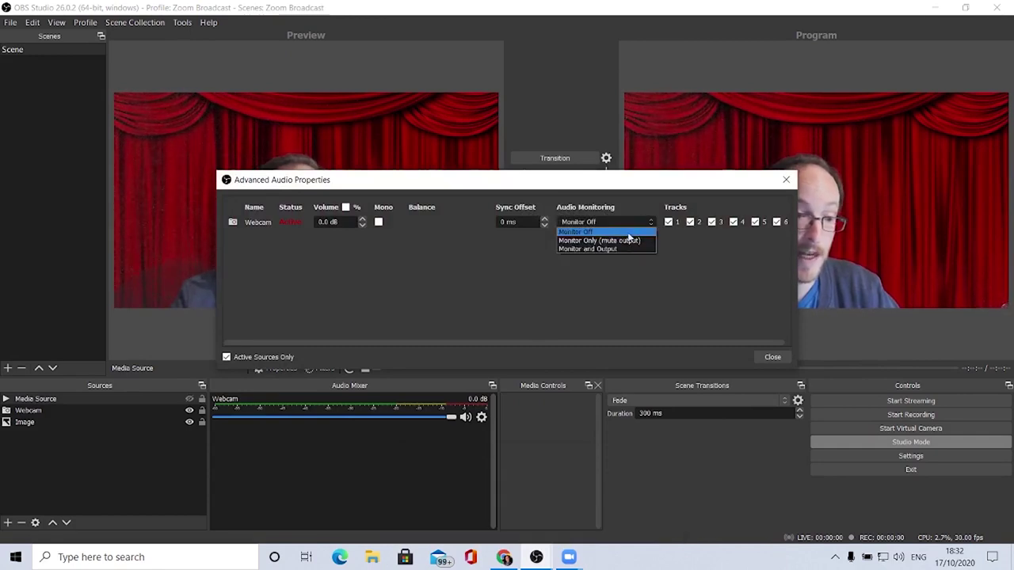
click(719, 267)
click(773, 357)
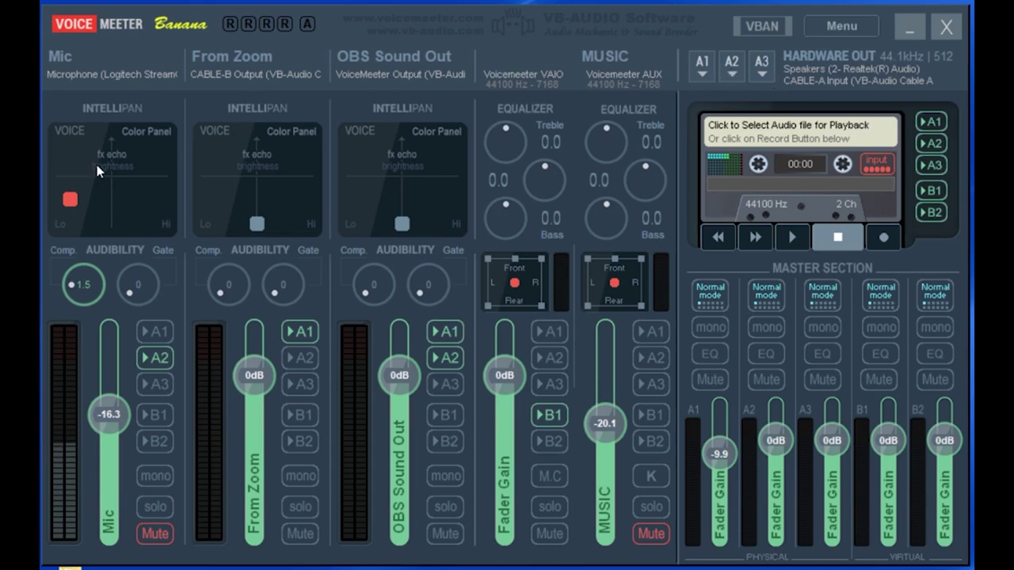
In VoiceMeeter Banana, set the first hardware input to MME: Microphone (Logitech StreamCam) and keep its label as Mic.
click(119, 75)
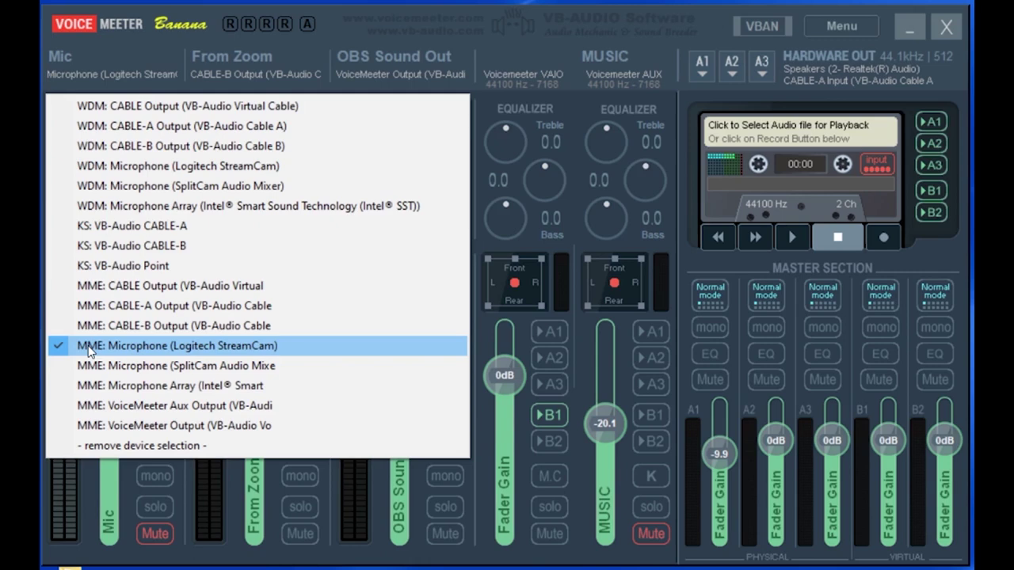
click(132, 350)
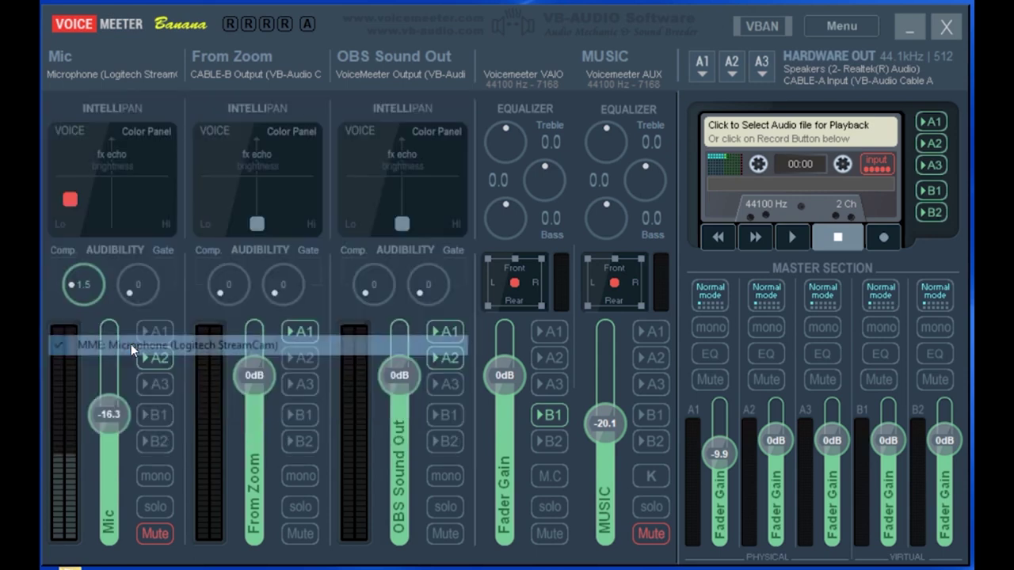
click(81, 69)
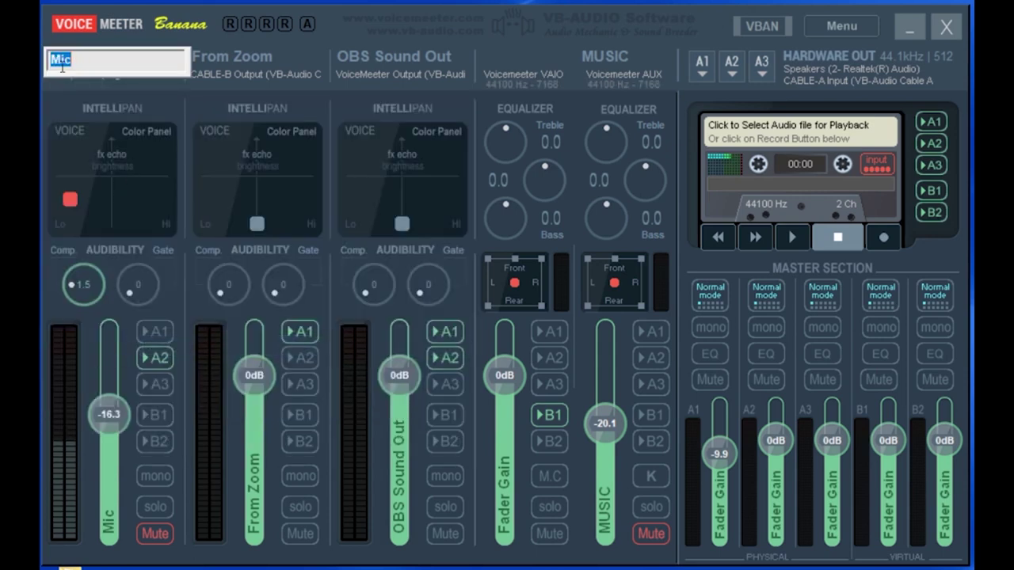
key(Return)
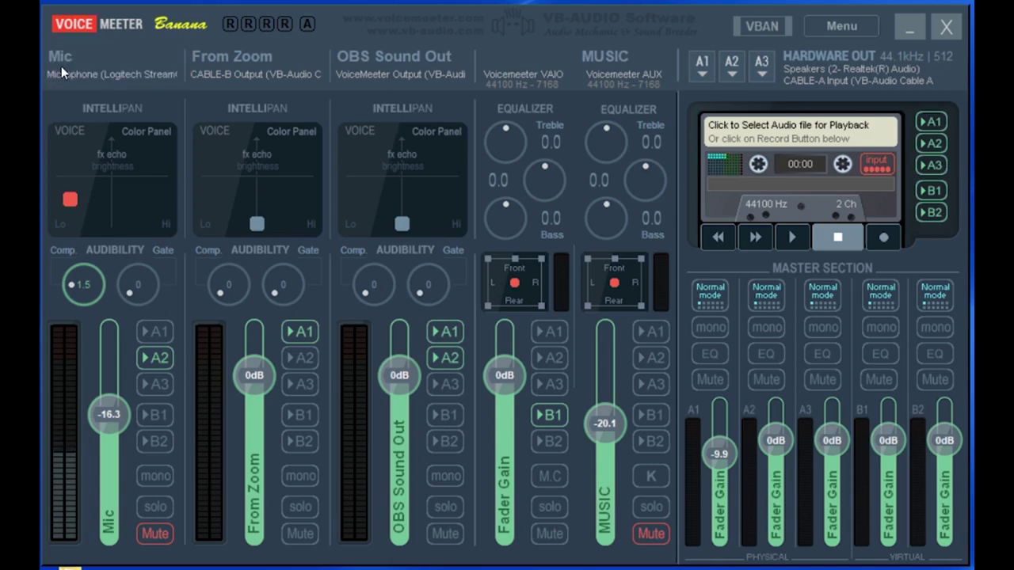
Set the From Zoom input to MME: CABLE-B Output and check the device list of the OBS Sound Out input.
click(247, 73)
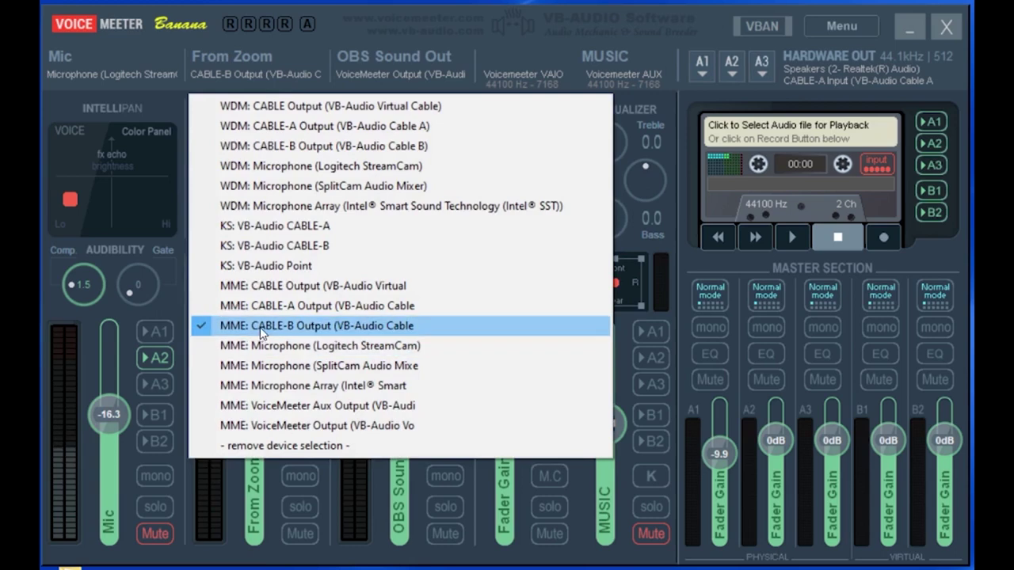
click(306, 325)
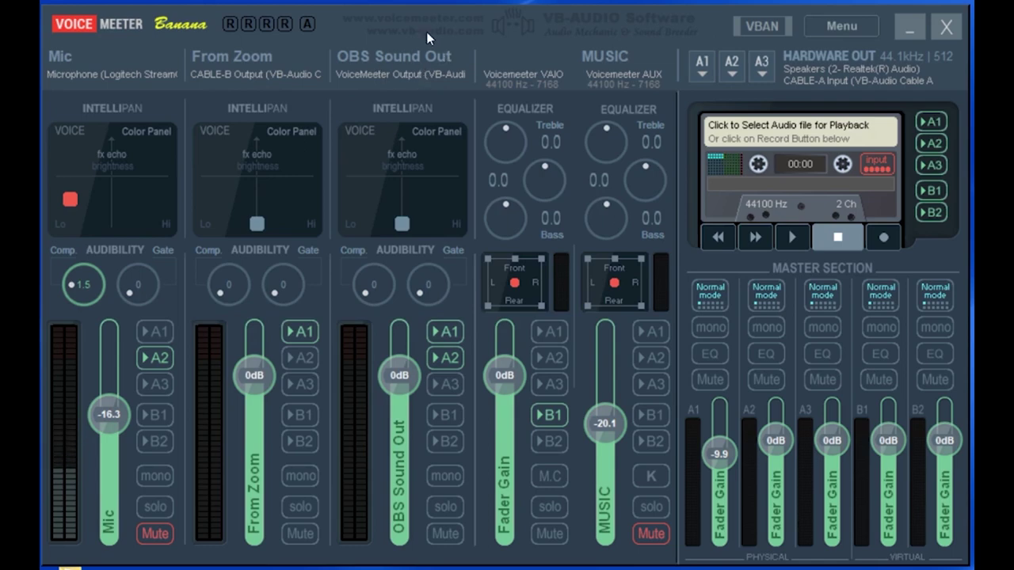
click(412, 76)
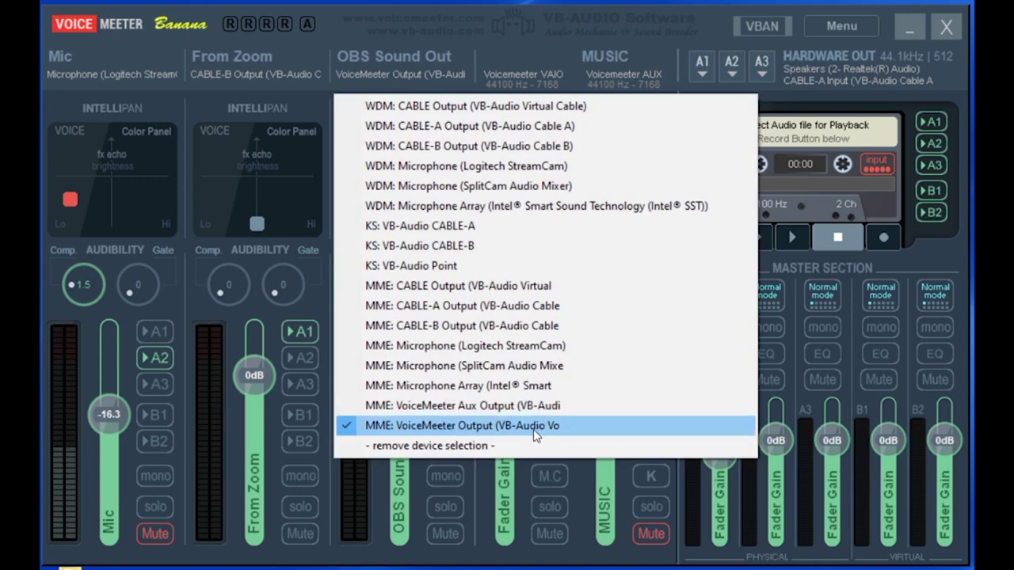
click(444, 42)
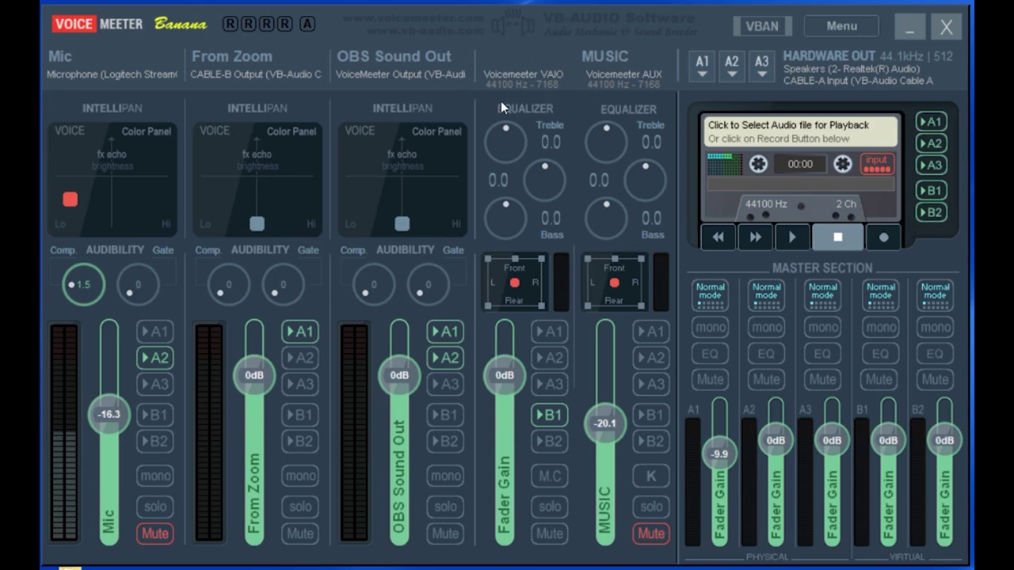
Set hardware output A1 to MME: Speakers (2- Realtek(R) Audio) and check the device assigned to output A2.
click(702, 73)
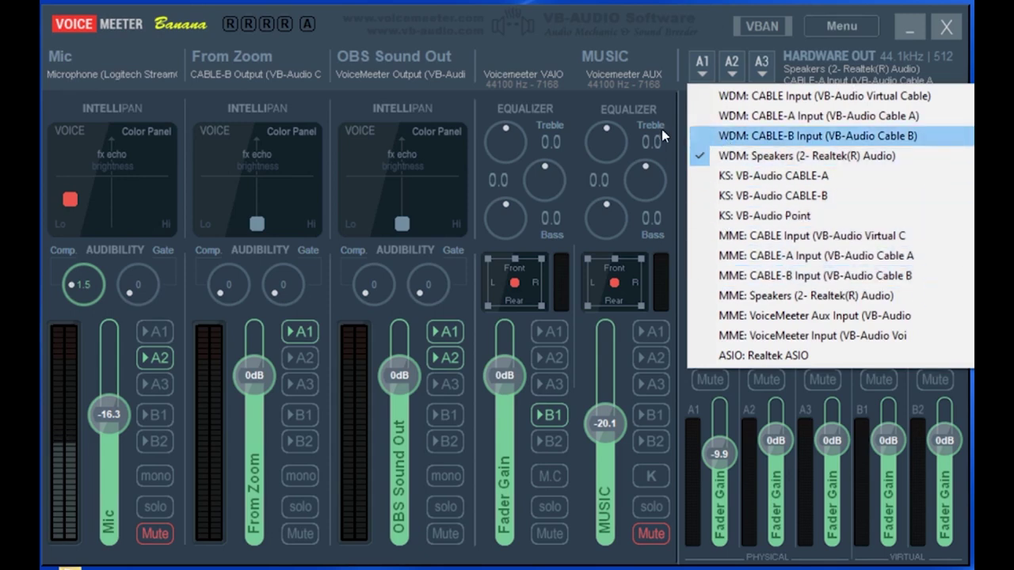
click(762, 296)
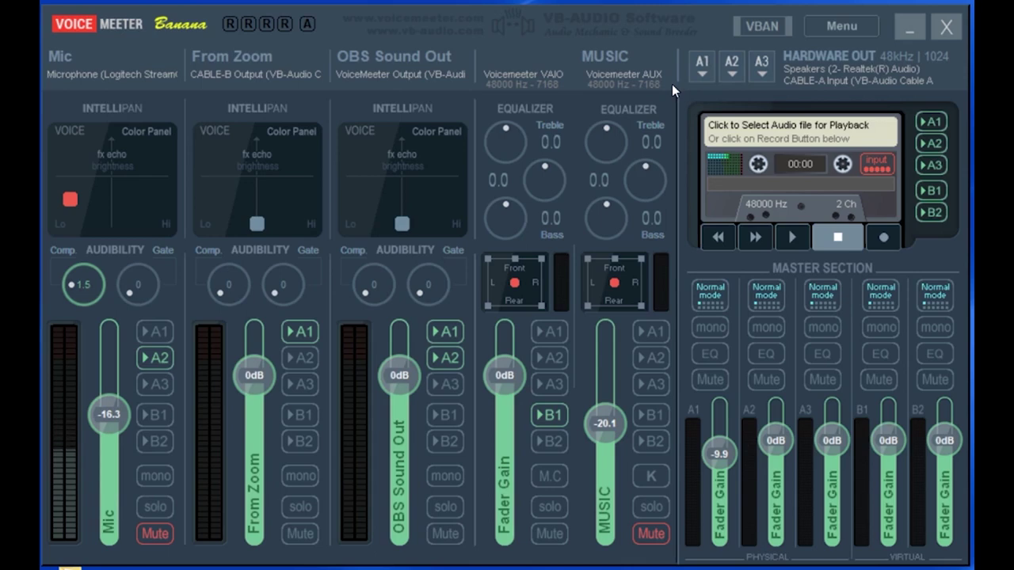
click(735, 77)
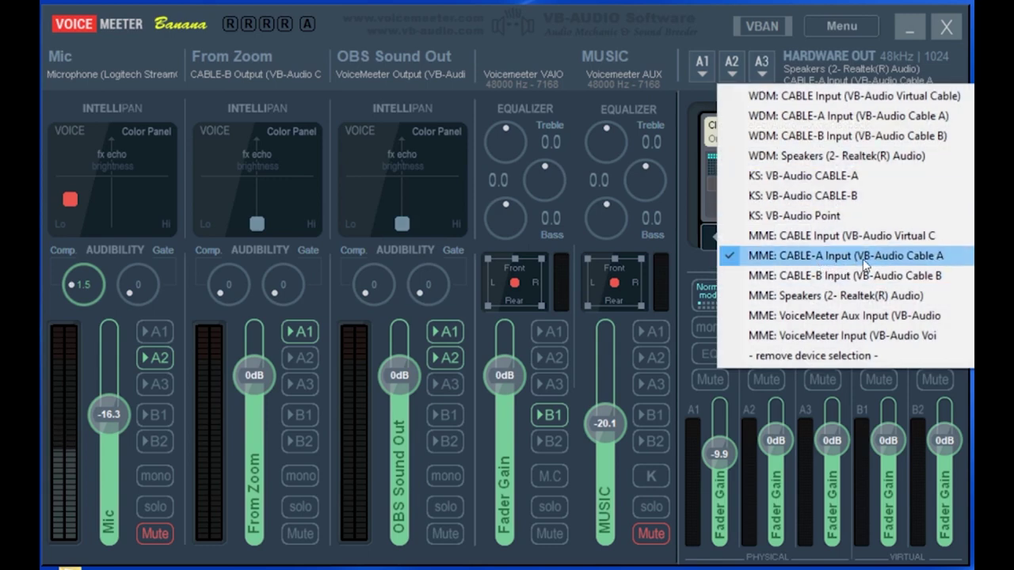
click(667, 24)
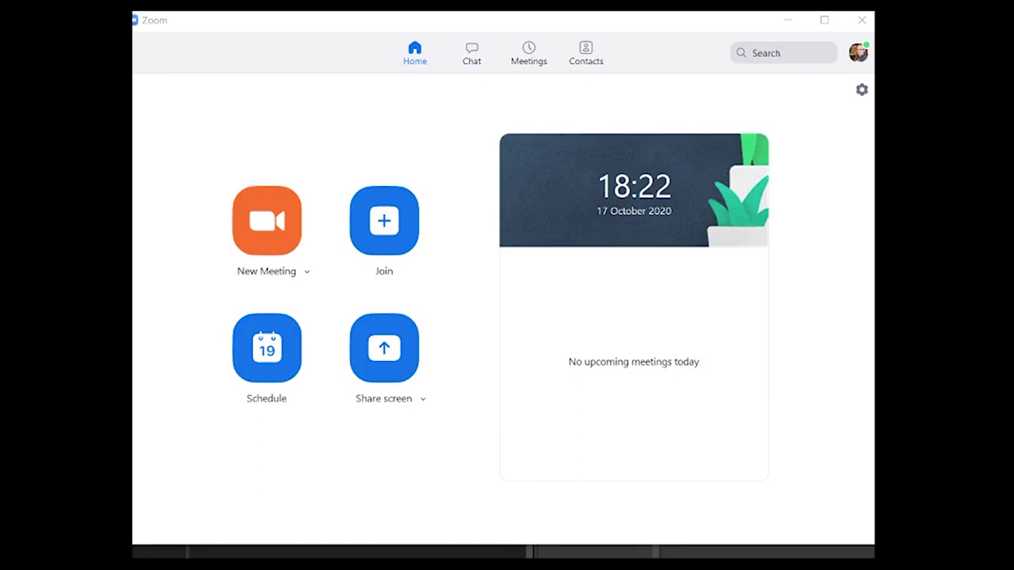
In Zoom's video settings, set the camera to OBS Virtual Camera.
click(862, 91)
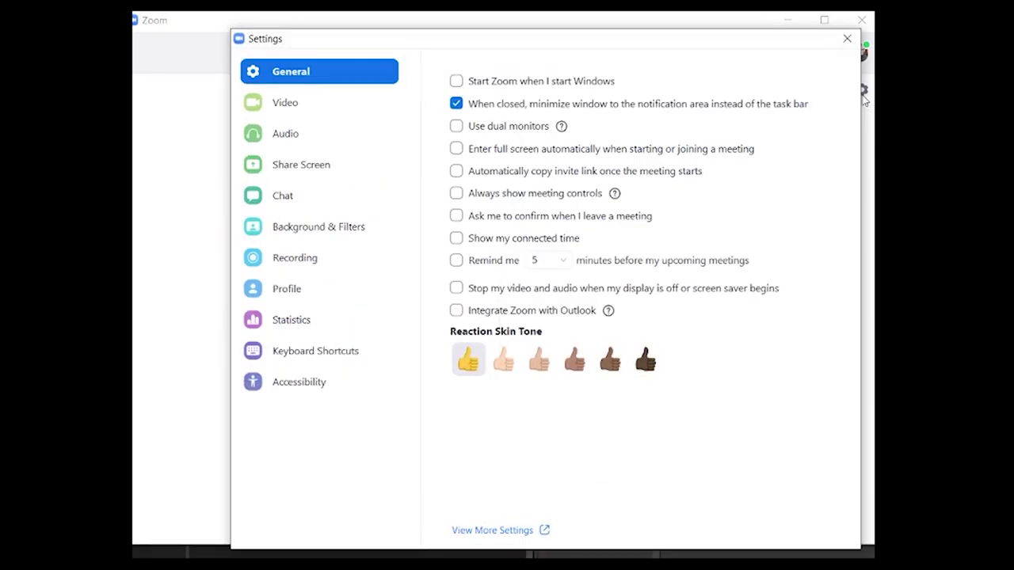
click(342, 108)
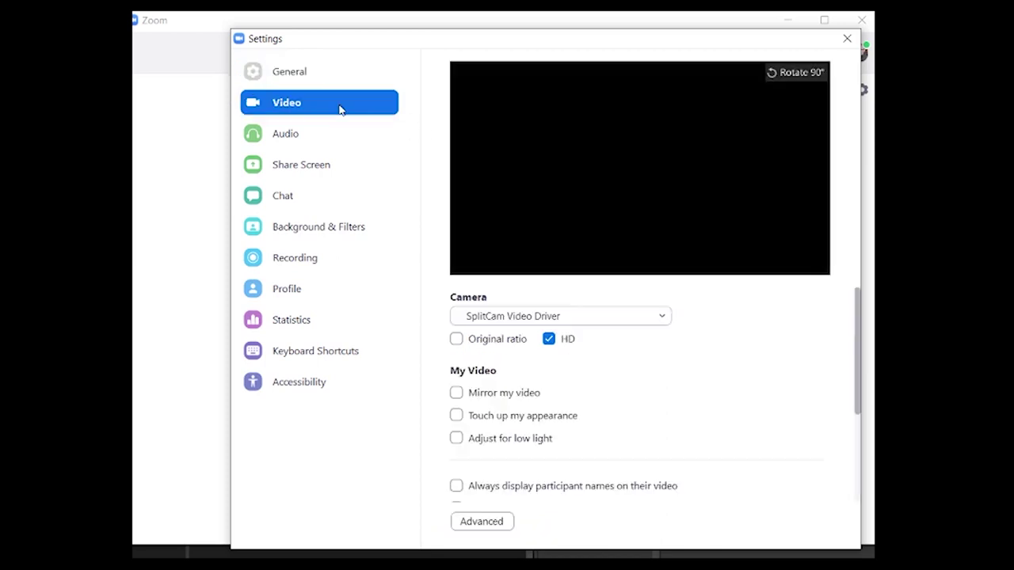
click(662, 317)
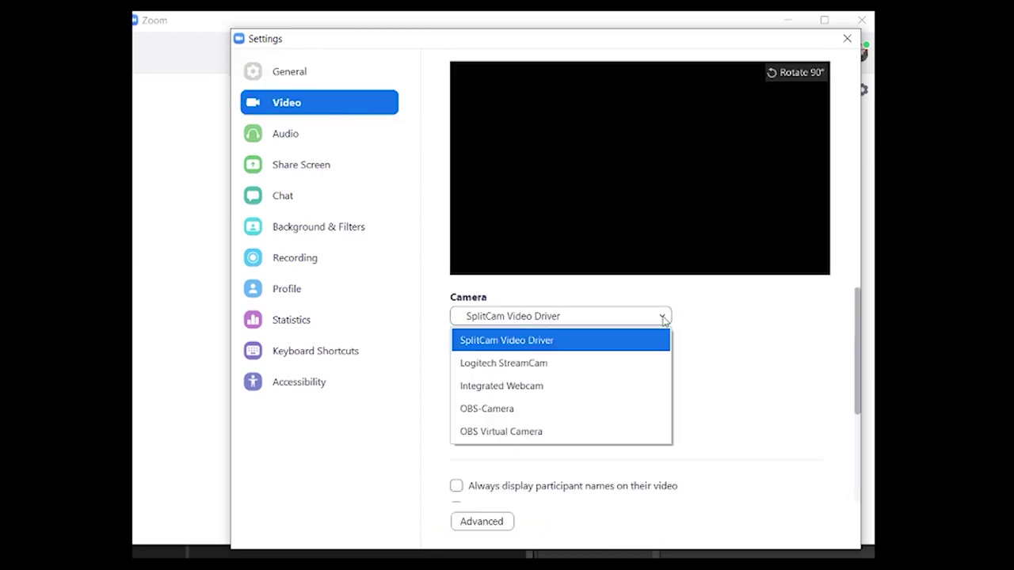
click(589, 428)
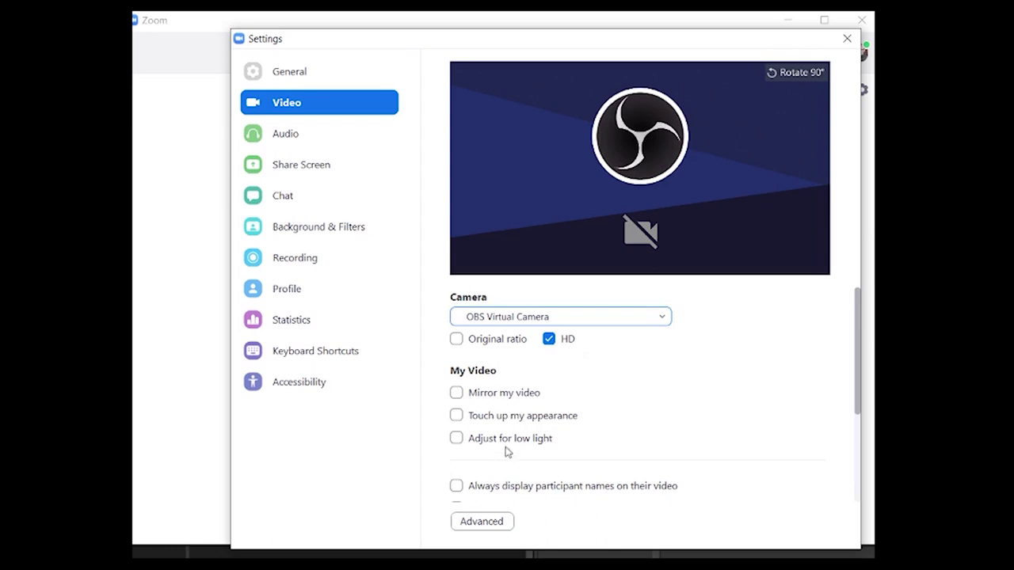
Review the remaining video options and the advanced video settings, including hardware acceleration and rendering method.
scroll(595, 385, down, 3)
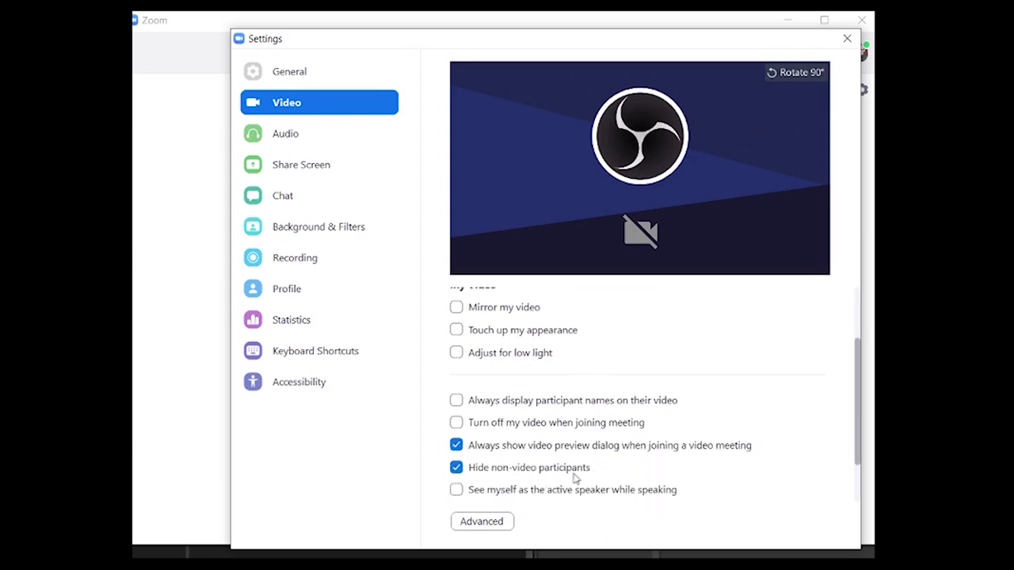
scroll(618, 459, down, 2)
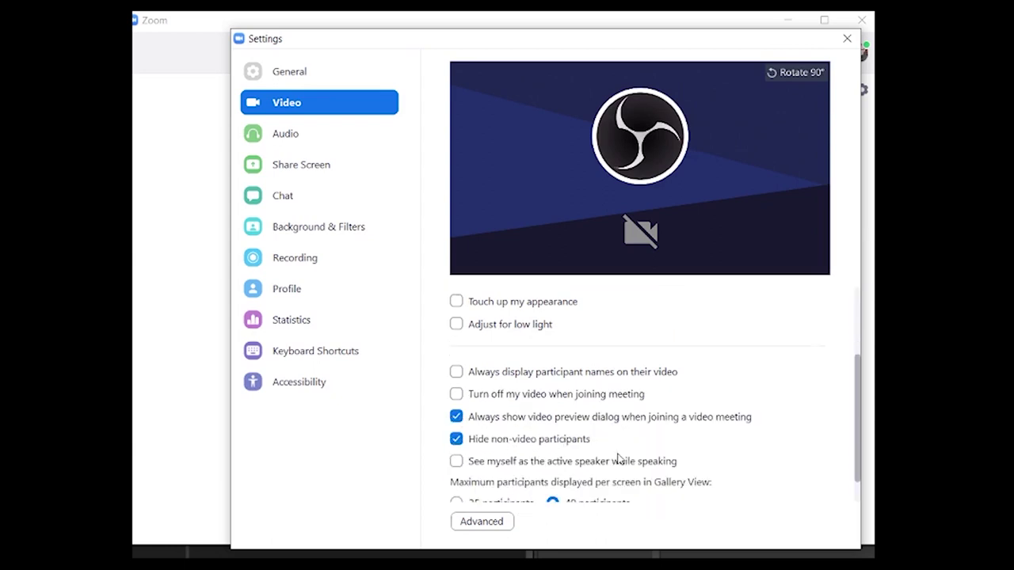
click(482, 522)
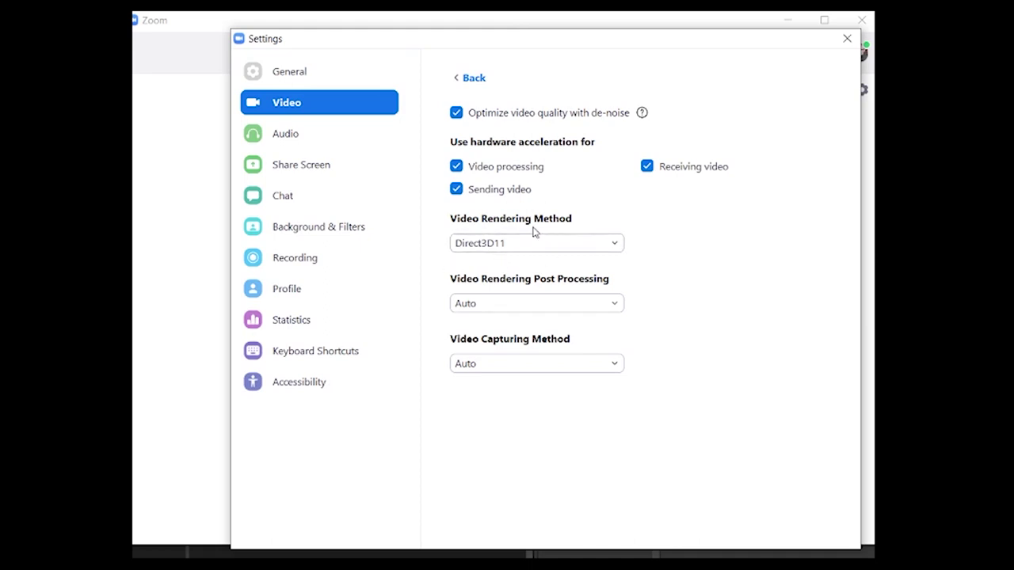
Review the speaker, microphone and advanced original sound options in the audio settings, and close the settings.
click(311, 139)
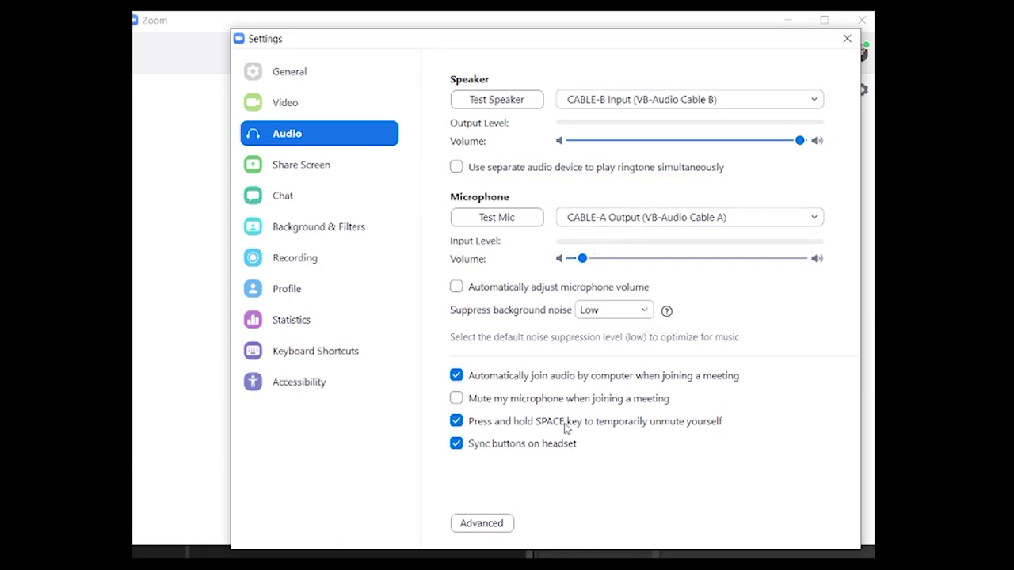
click(473, 525)
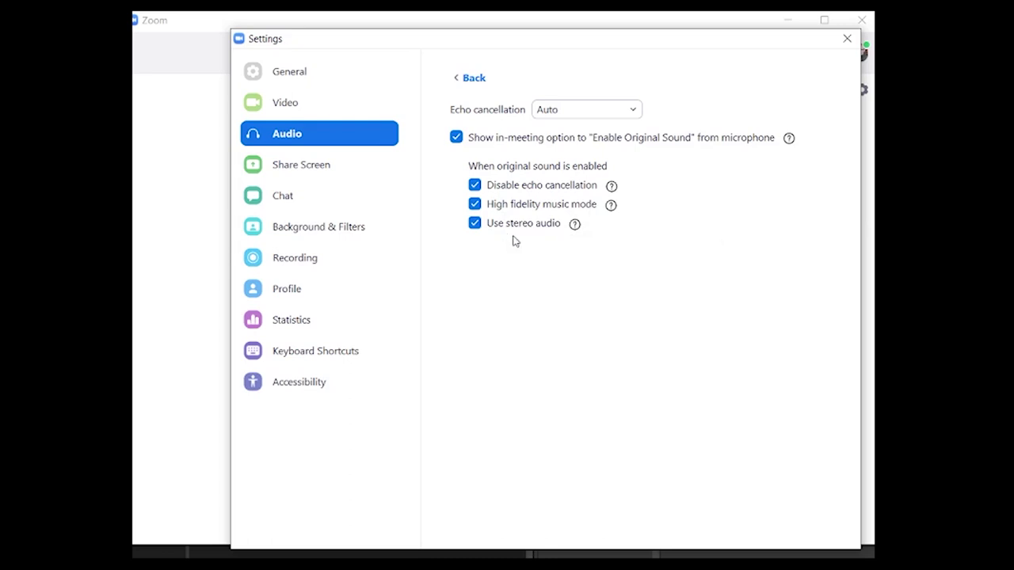
click(847, 40)
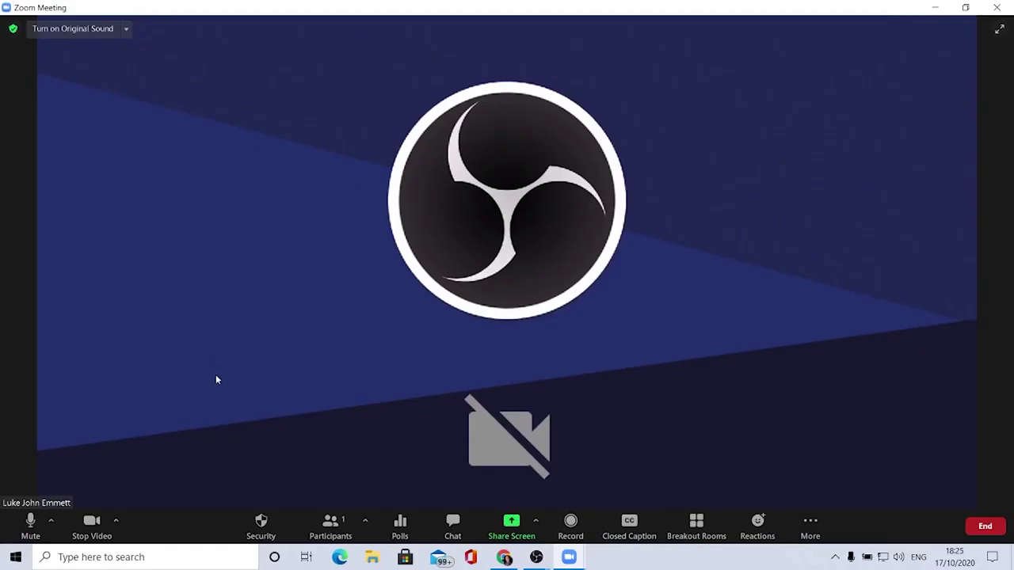
Check which microphone, speaker and camera are selected in the Zoom meeting.
click(52, 521)
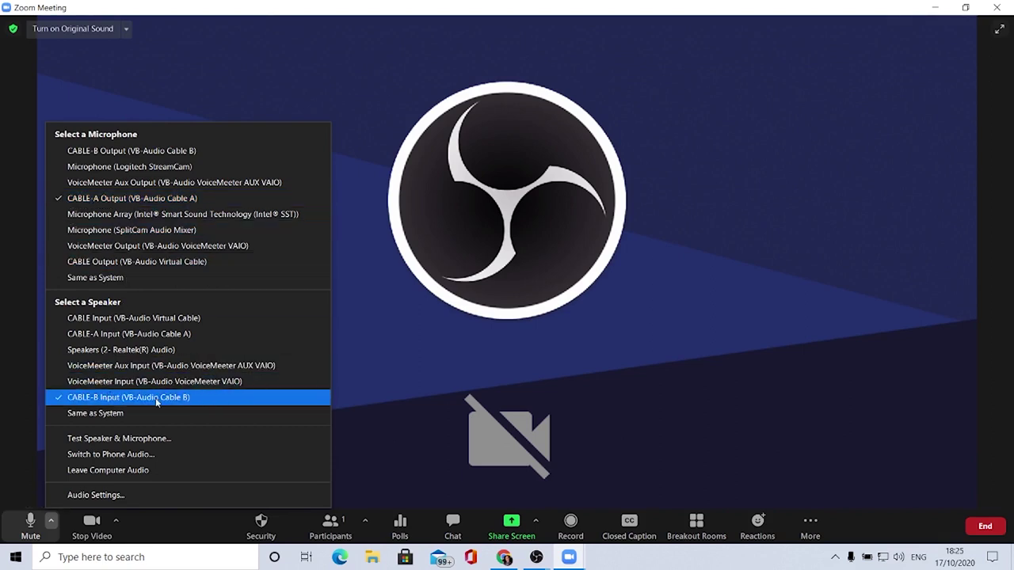
click(116, 521)
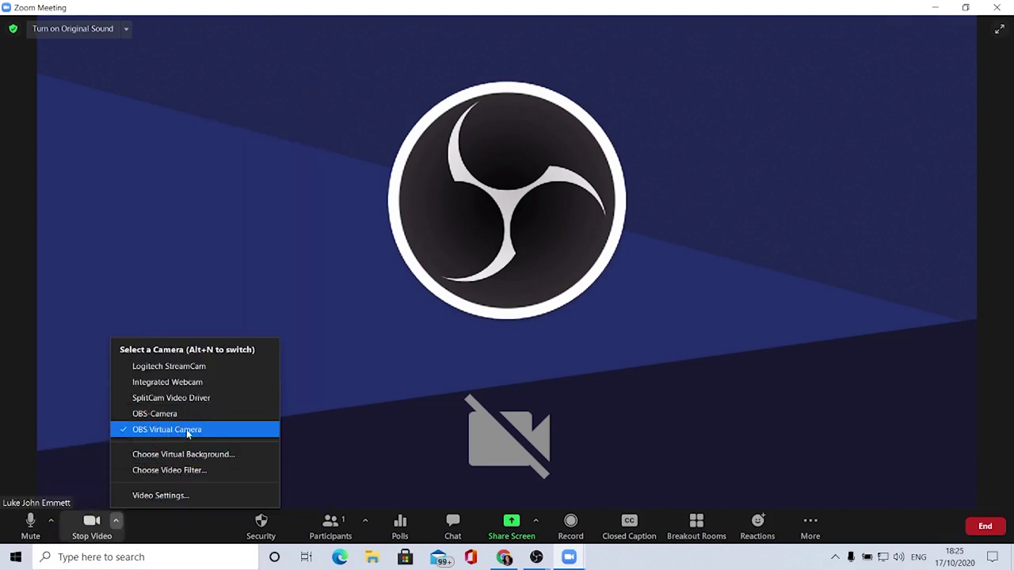
click(355, 392)
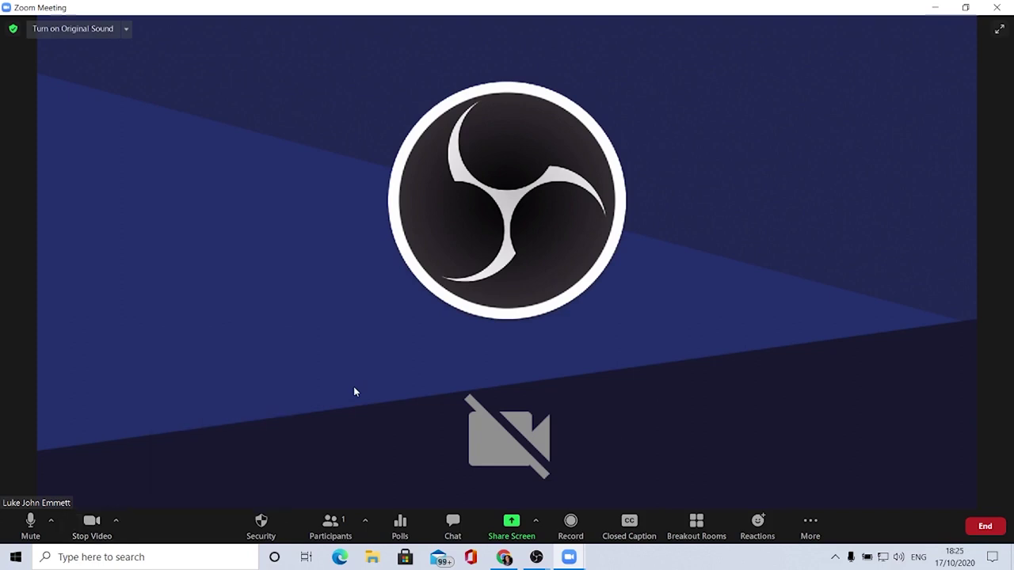
Turn on Original Sound in the Zoom meeting and switch to OBS Studio.
click(64, 32)
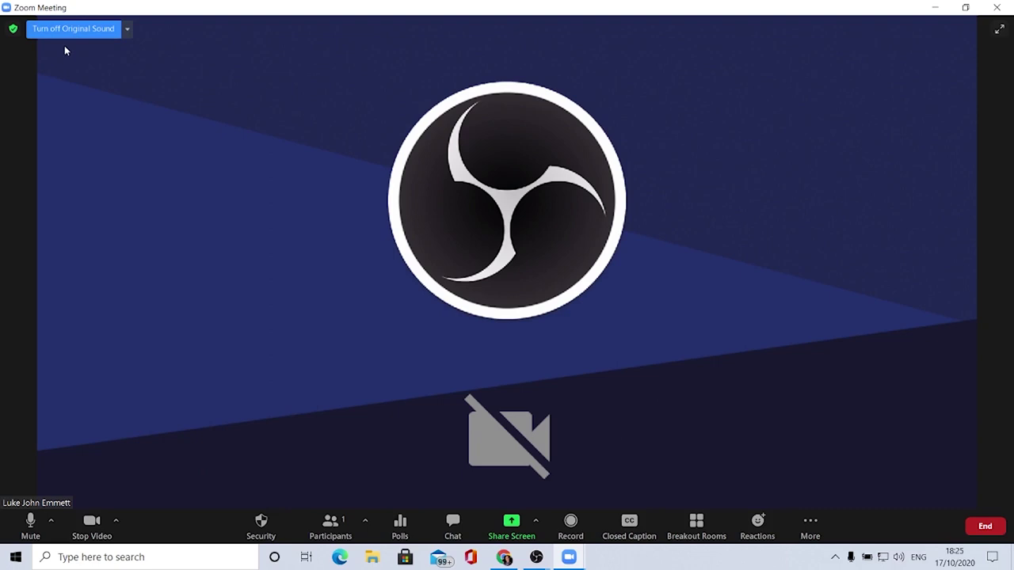
click(569, 557)
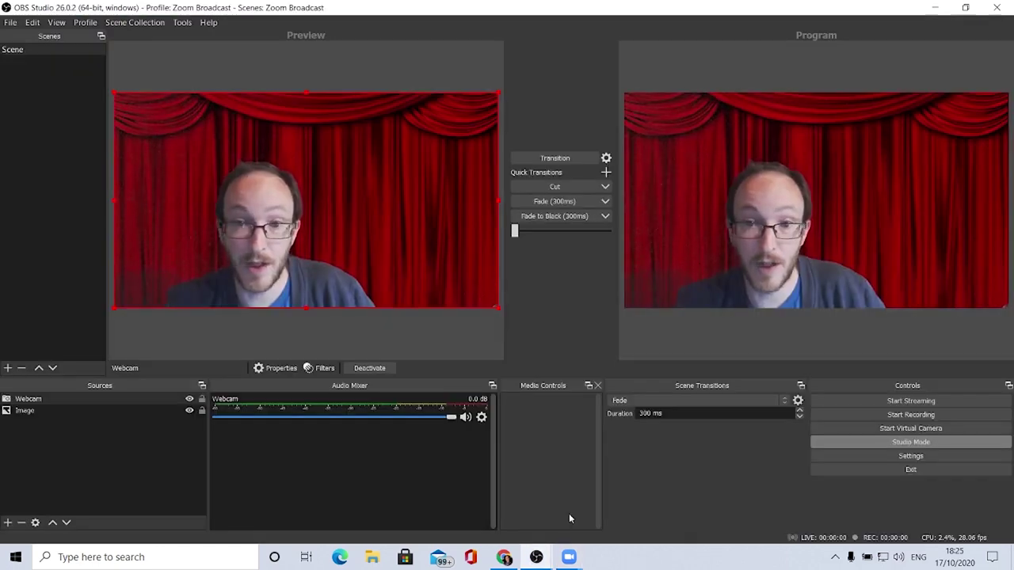
Start the virtual camera in OBS Studio and switch to the Zoom meeting to view its output.
click(913, 433)
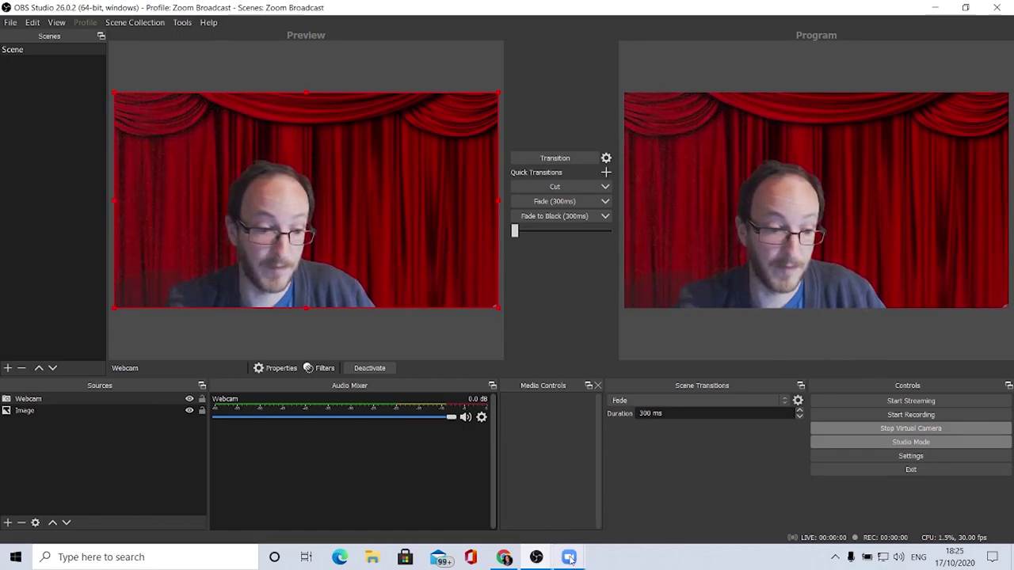
mouse_move(569, 556)
click(596, 499)
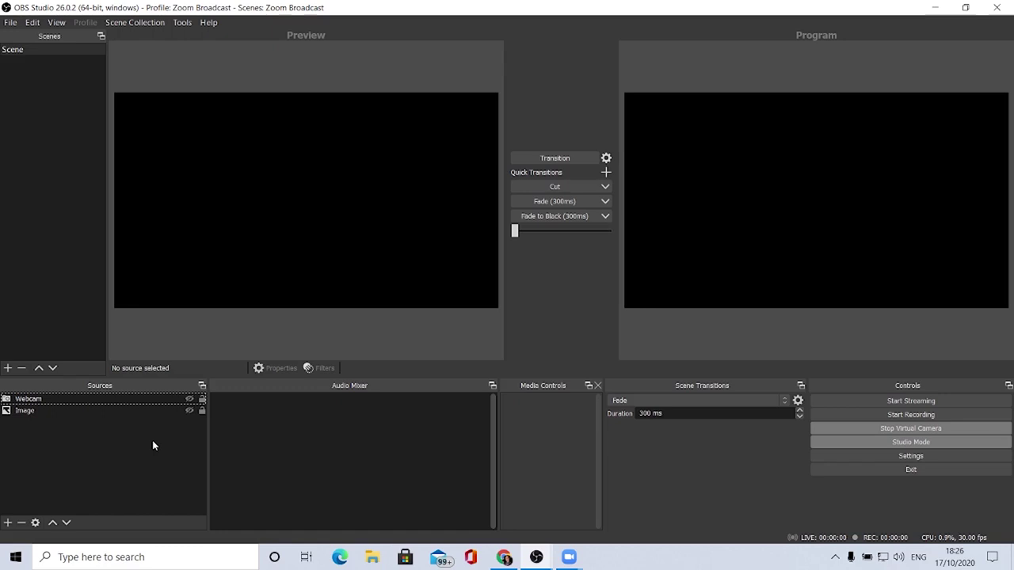
Add a new visible Media Source to the scene's sources in OBS Studio.
click(8, 523)
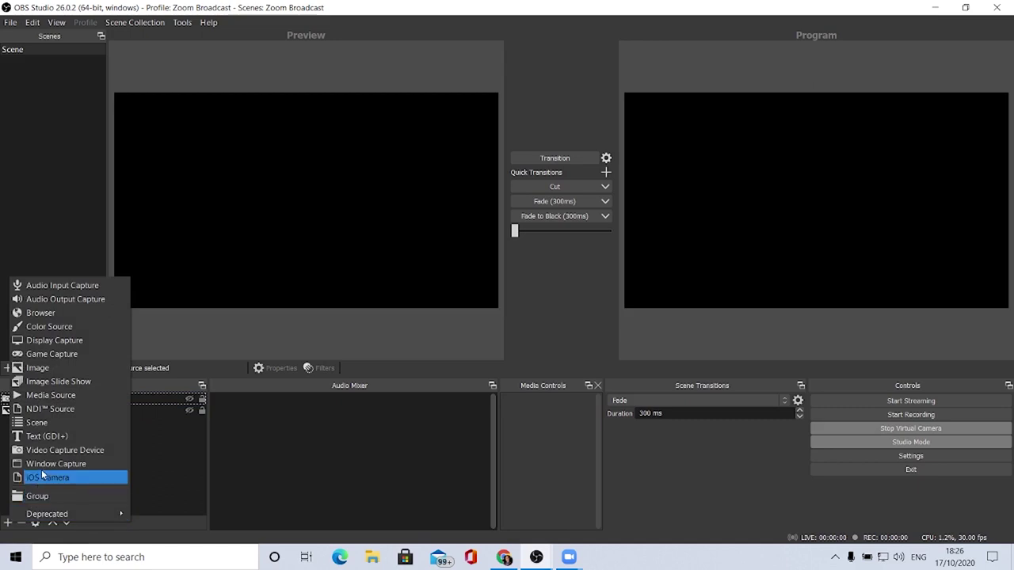
click(55, 395)
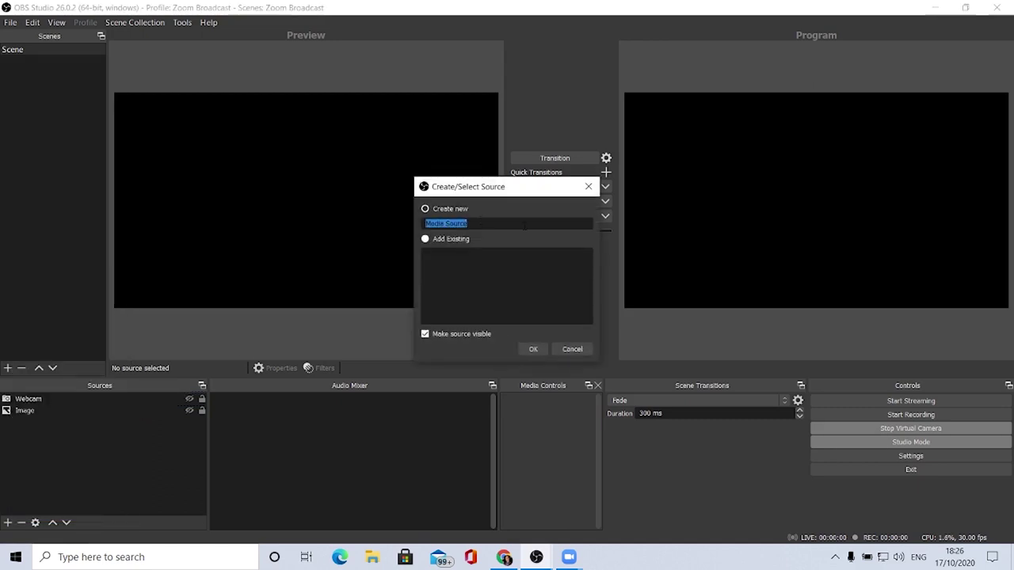
click(533, 349)
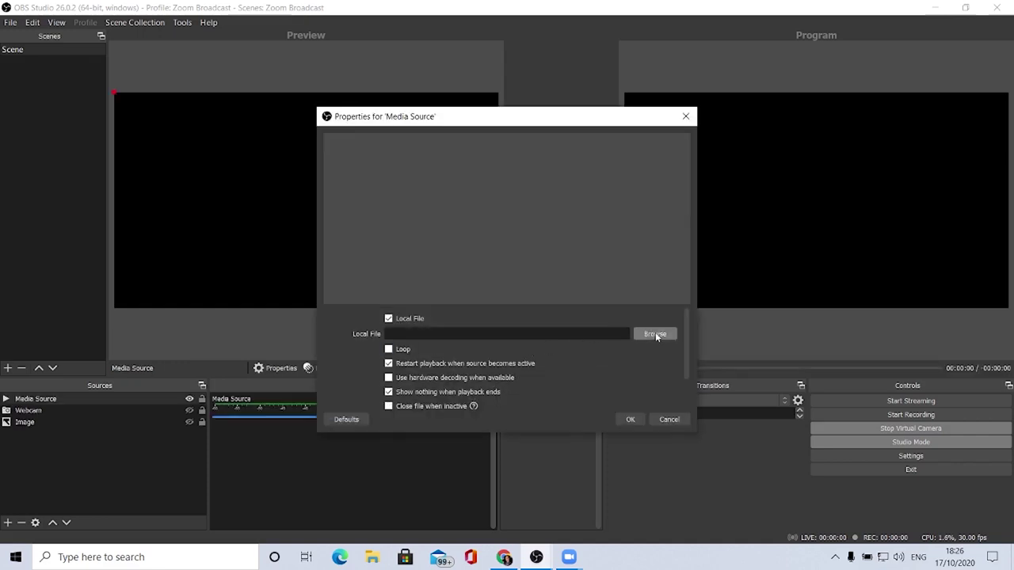
Load the local video TRB in conversation with.mp4 from the Extreme SSD (D:) into the media source, and switch to the Zoom meeting.
click(655, 333)
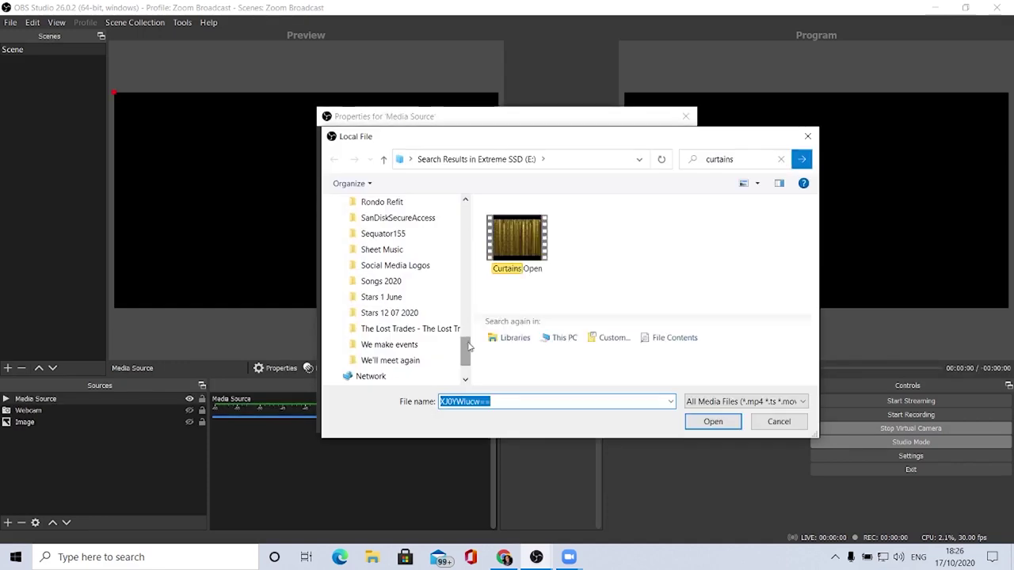
drag(465, 353, 455, 245)
click(428, 250)
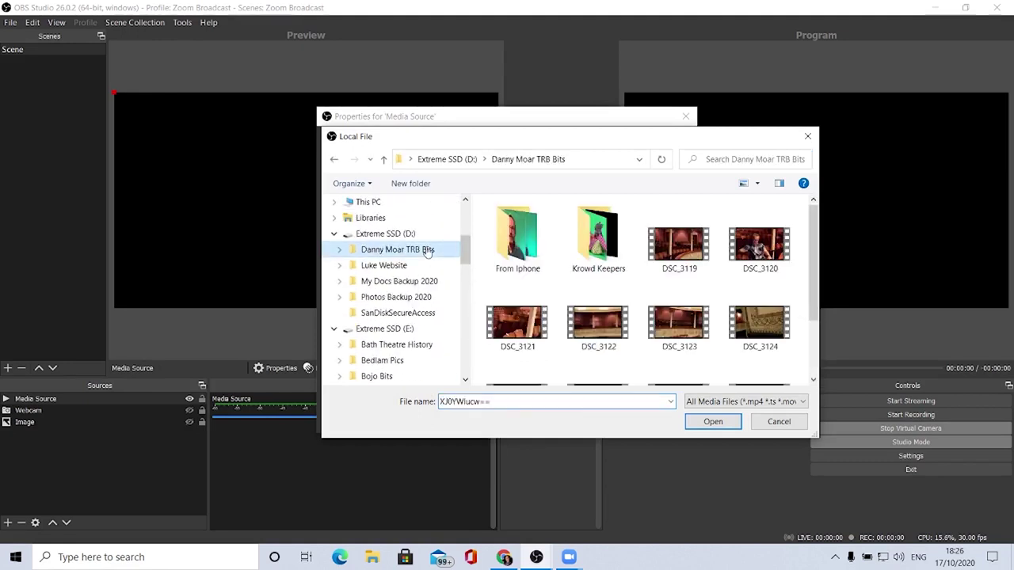
scroll(564, 289, down, 1)
click(759, 325)
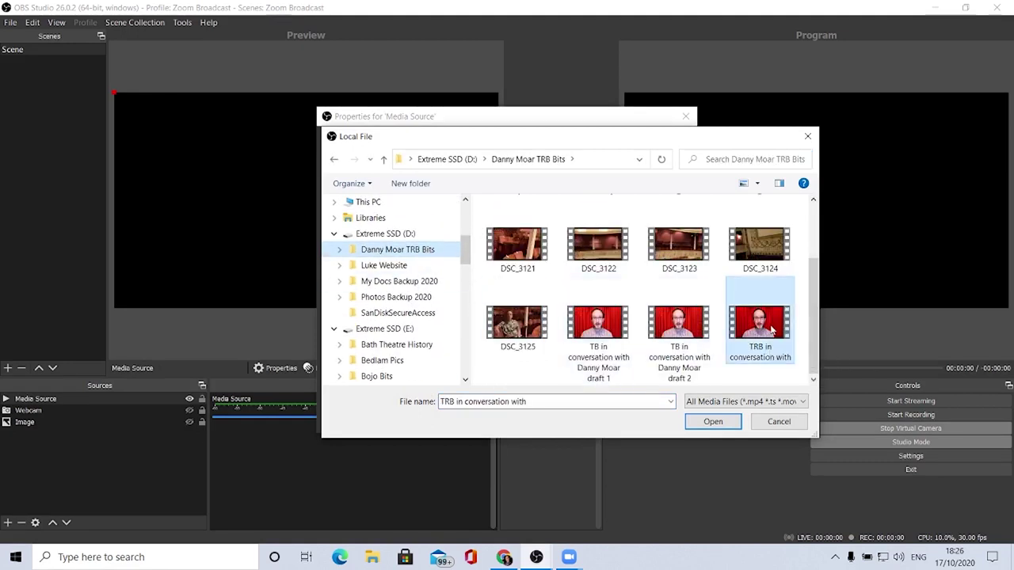
click(713, 421)
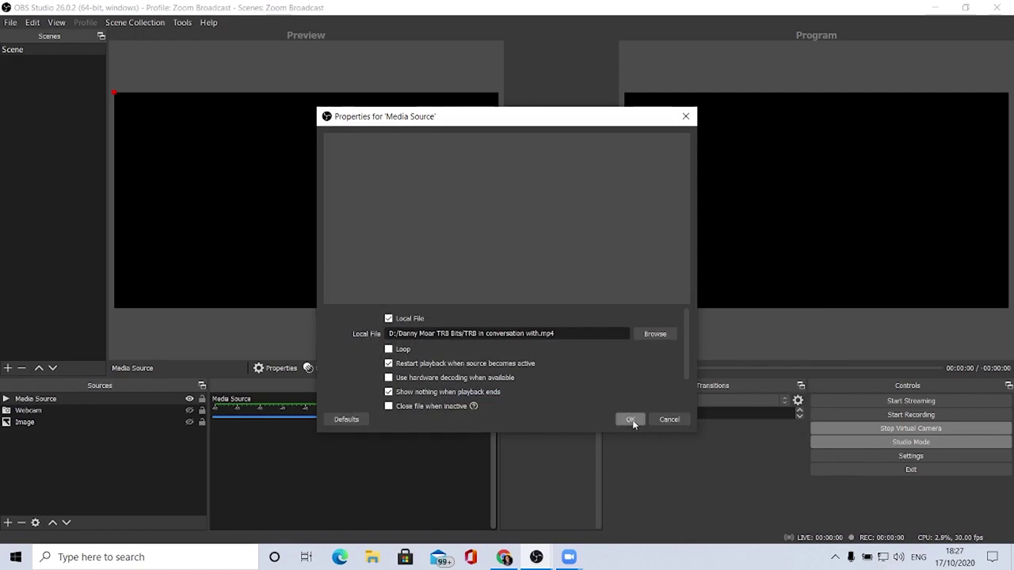
click(630, 420)
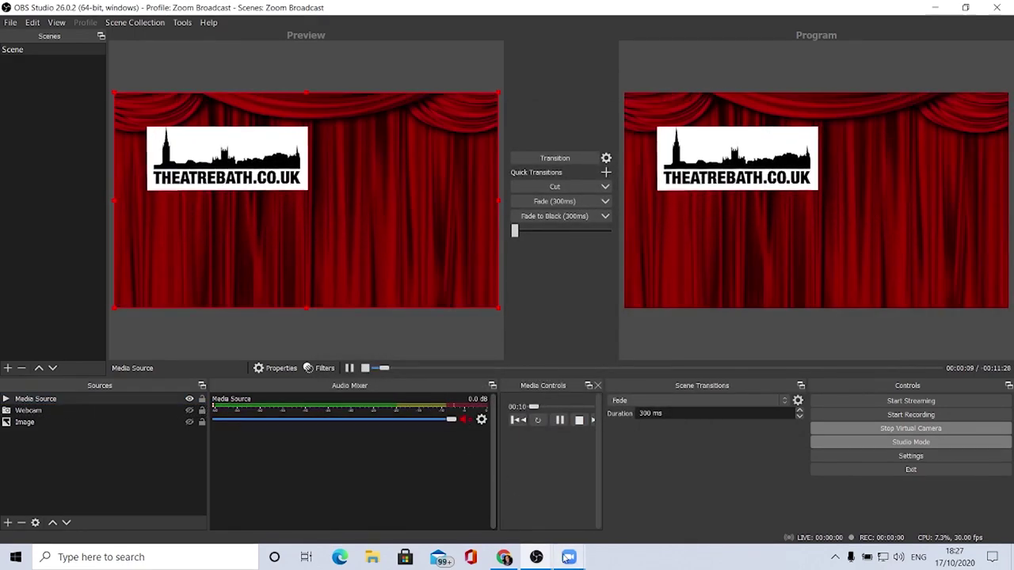
mouse_move(569, 557)
click(613, 507)
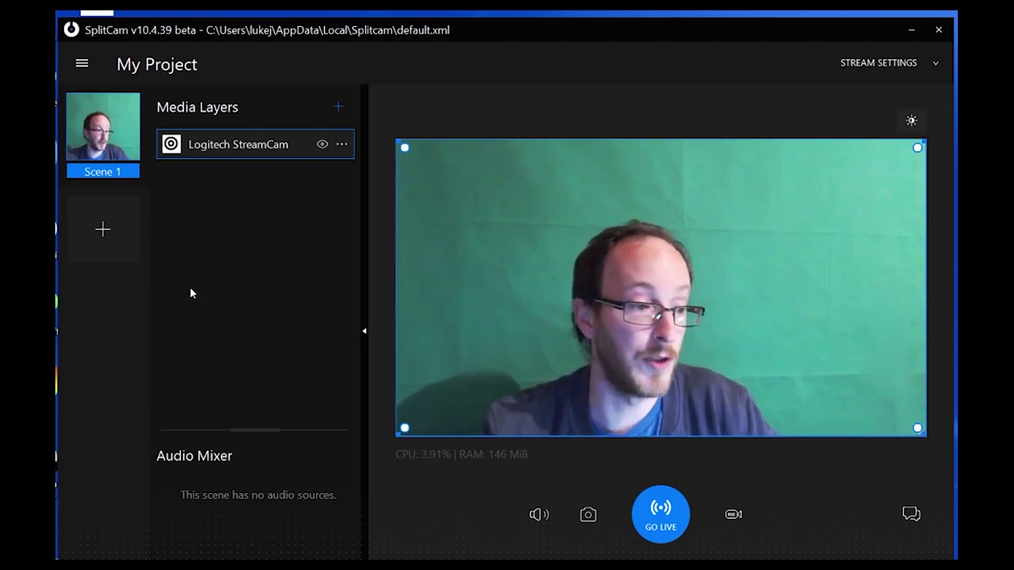
Delete the existing Scene 1 containing the Logitech StreamCam layer in SplitCam.
mouse_move(83, 152)
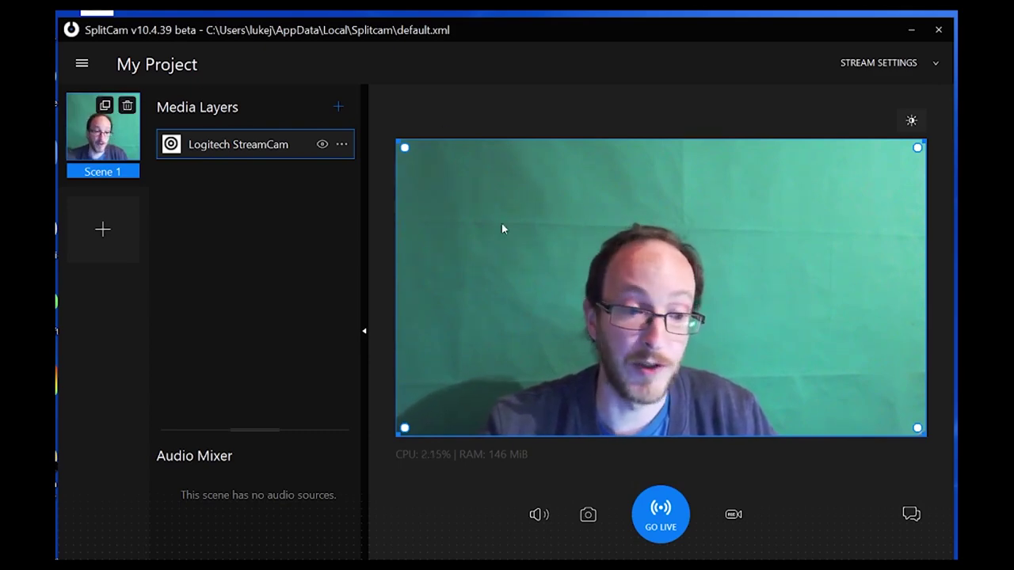
mouse_move(541, 253)
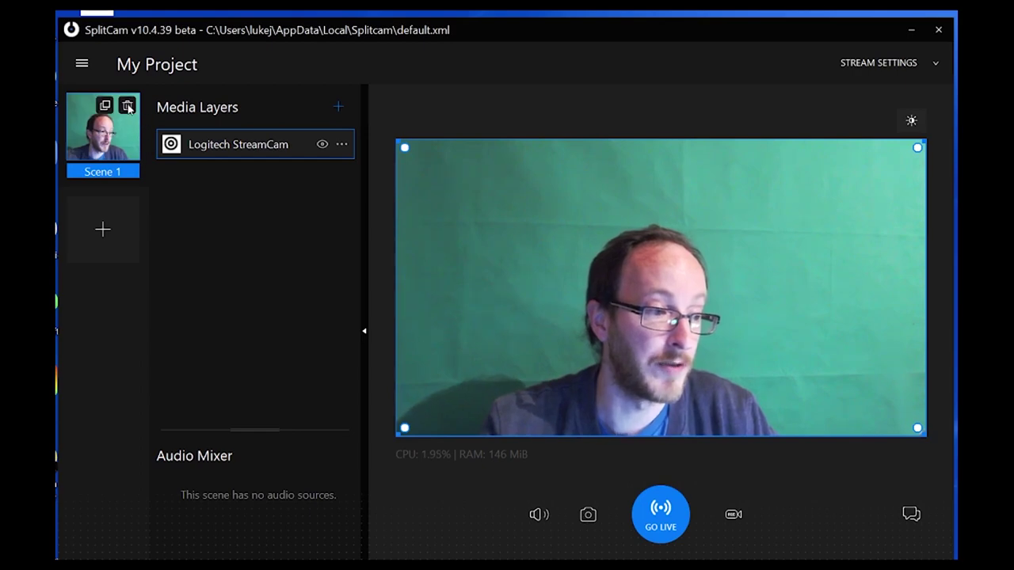
click(129, 106)
click(627, 352)
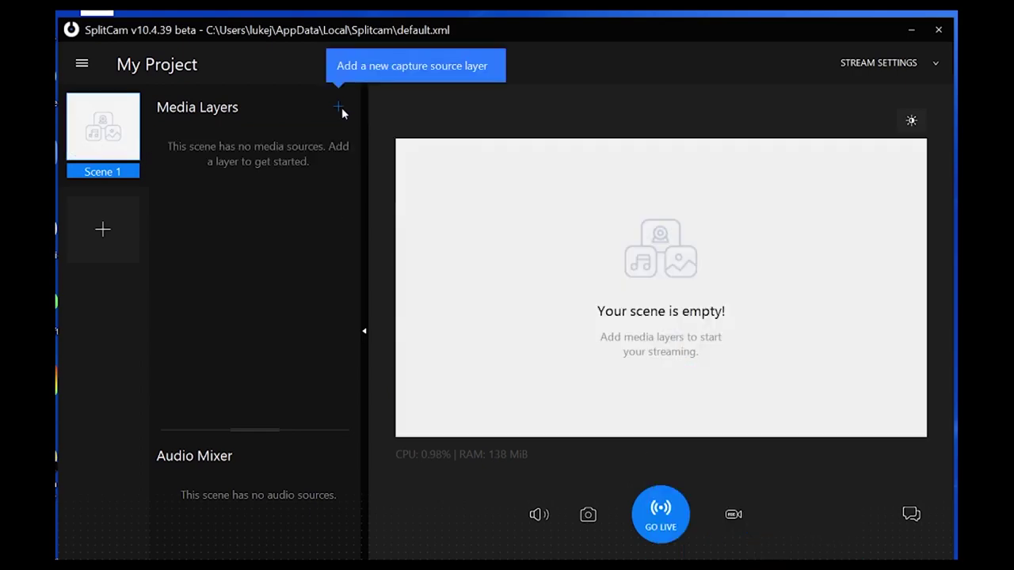
Add the Curtains image as a media layer in Scene 1 and fit it to the canvas.
click(339, 107)
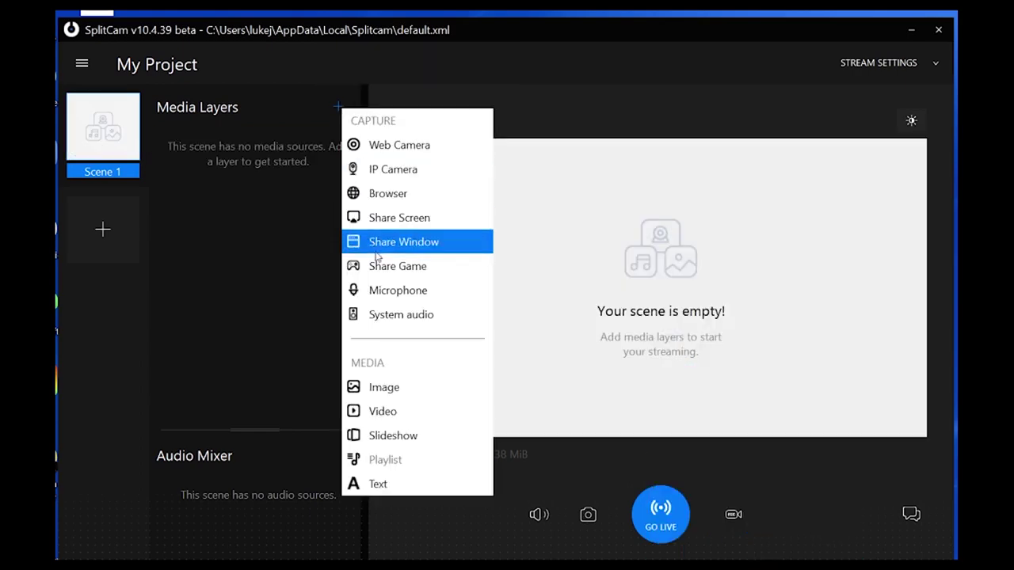
click(385, 388)
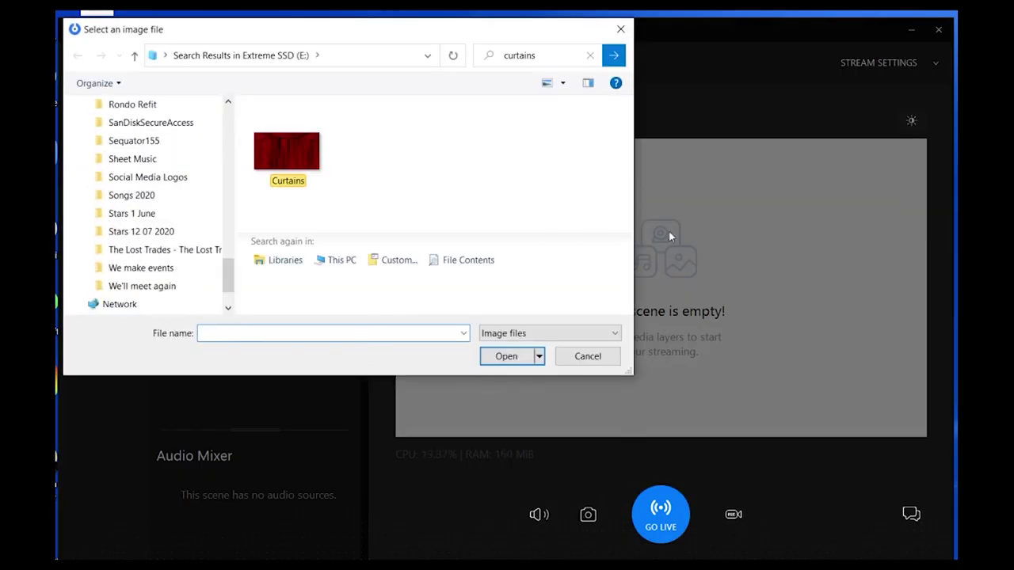
click(271, 163)
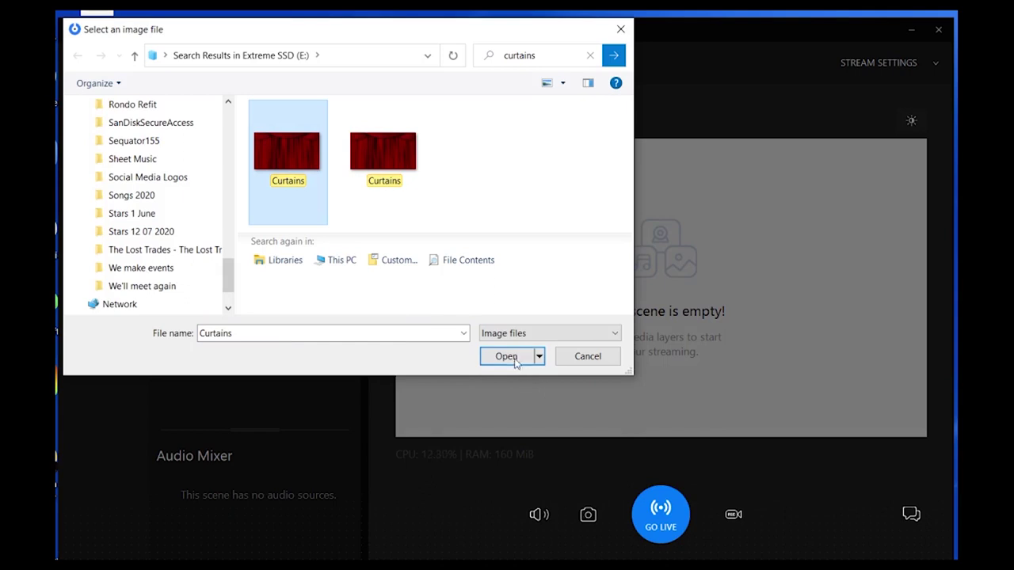
click(511, 359)
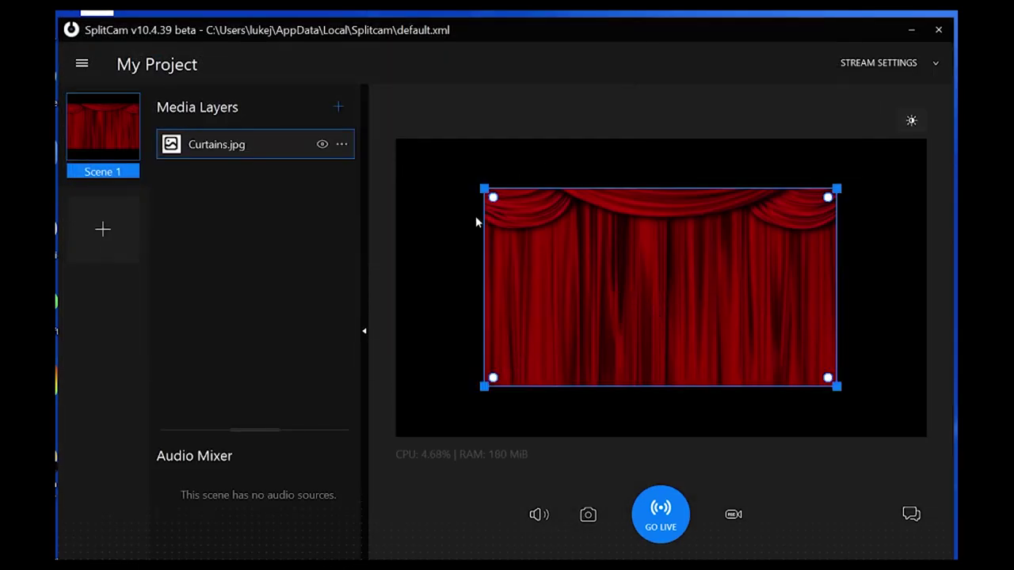
right_click(704, 333)
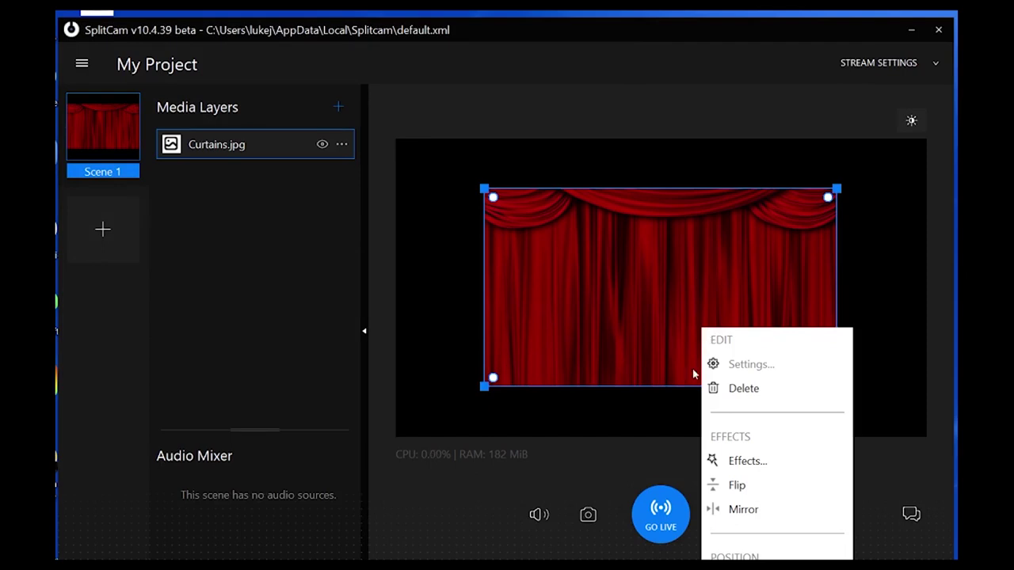
click(741, 564)
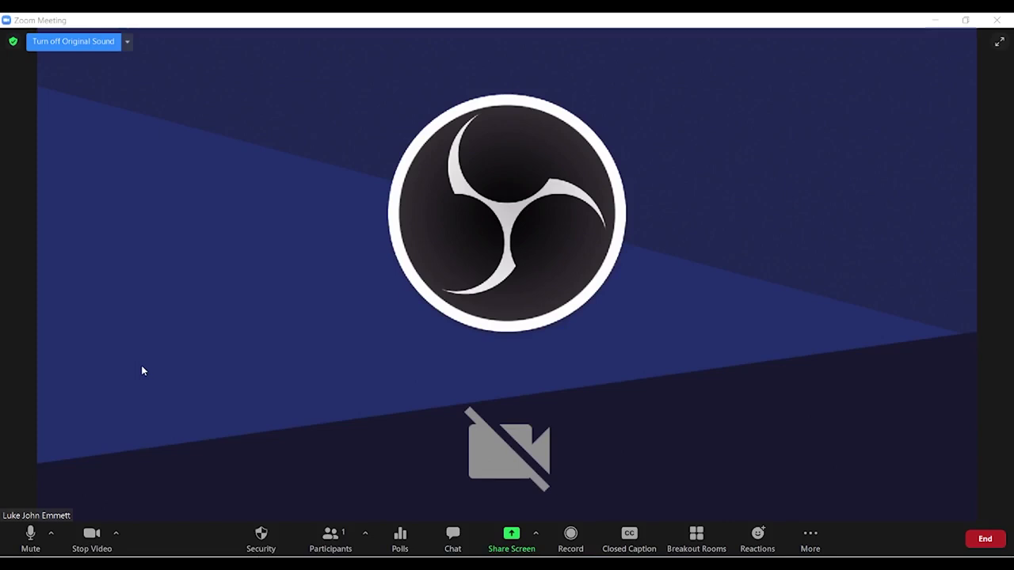
Select SplitCam Video Driver as the camera in the Zoom meeting.
click(116, 536)
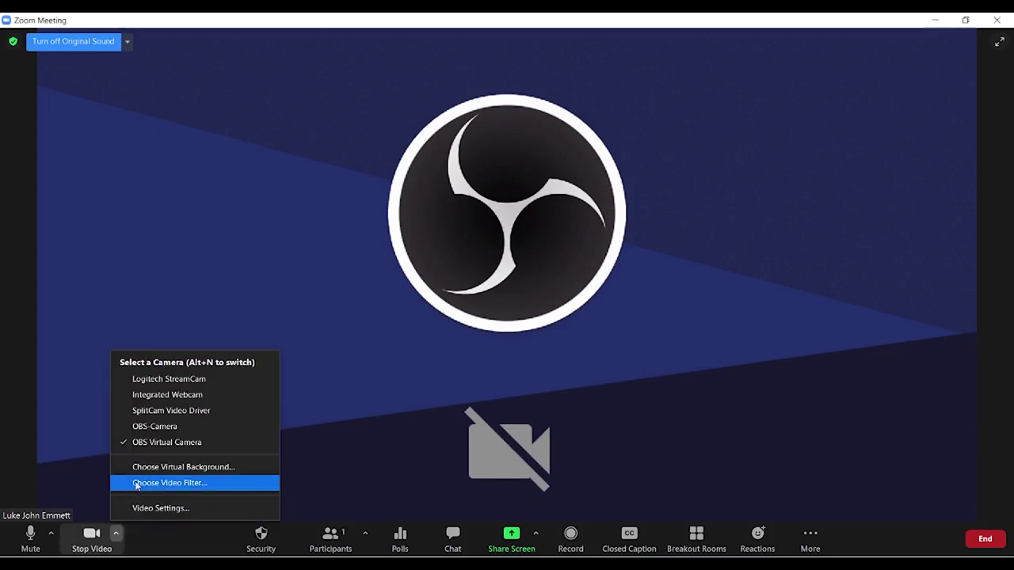
click(208, 412)
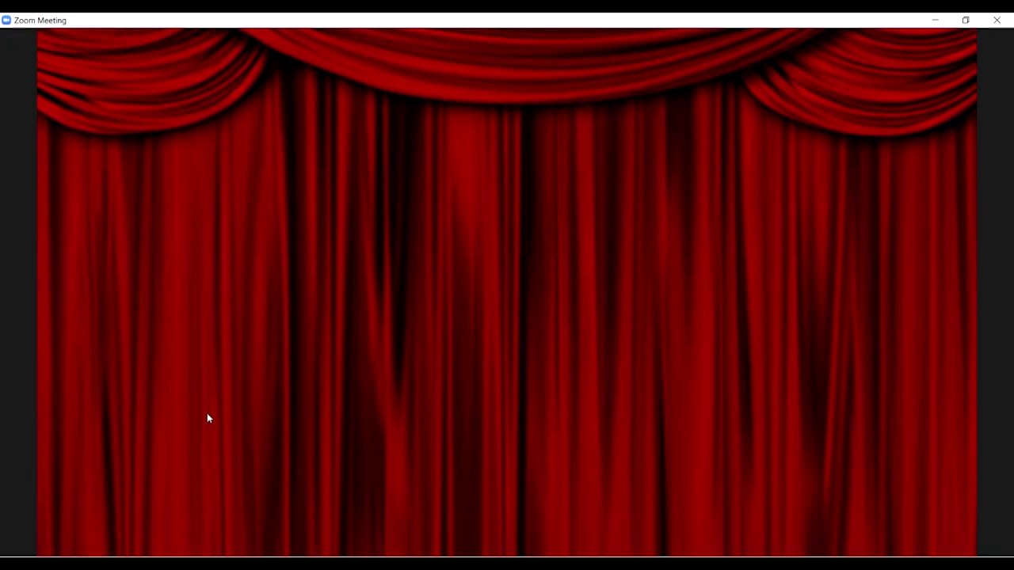
mouse_move(254, 404)
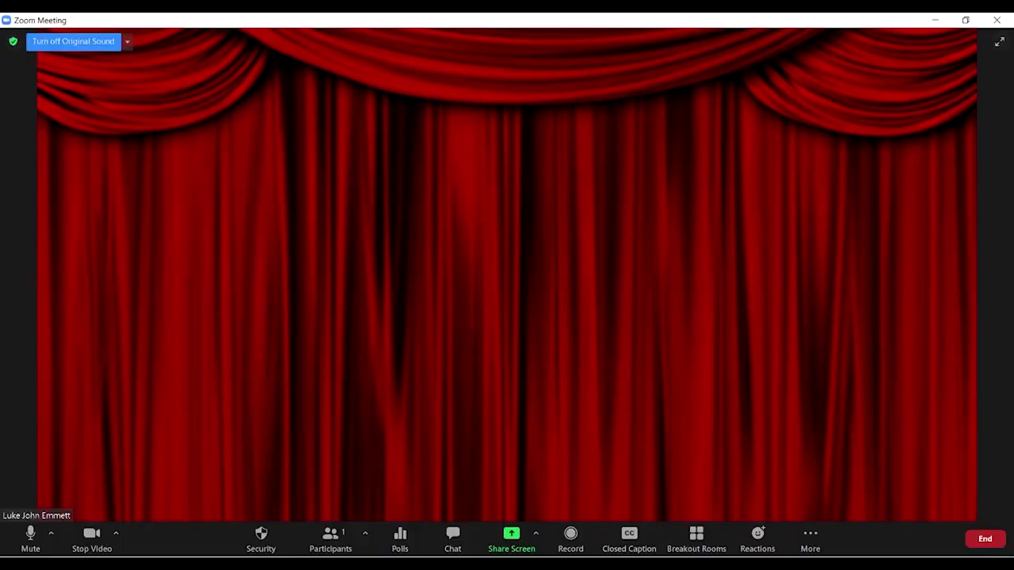
Switch to SplitCam and add a second scene to the project.
mouse_move(634, 564)
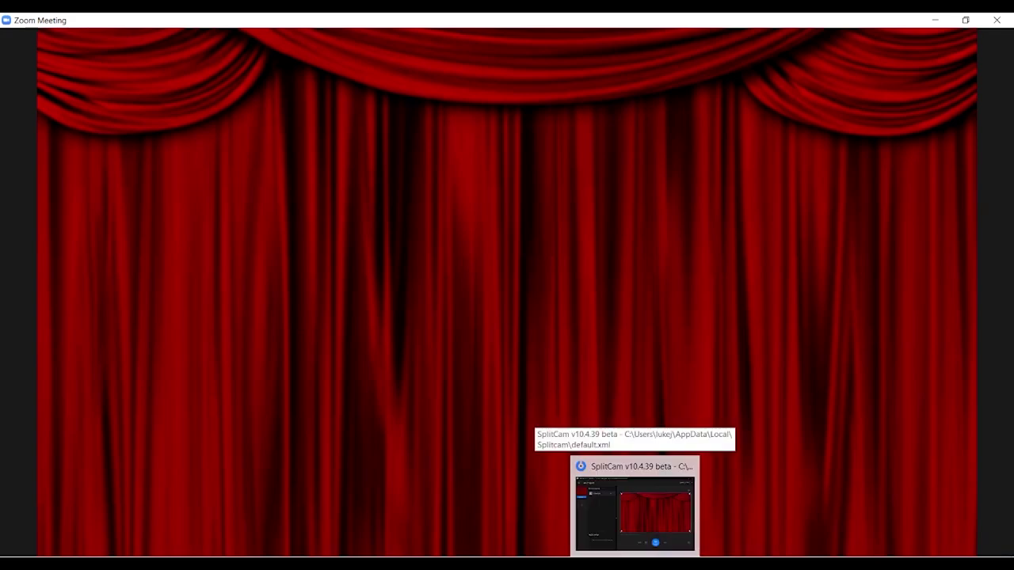
click(635, 507)
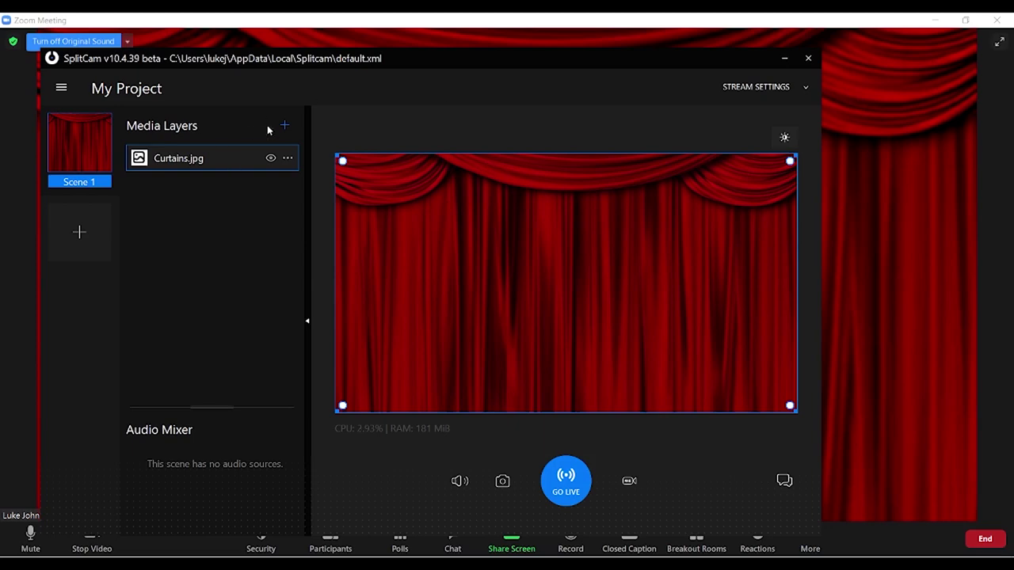
click(79, 232)
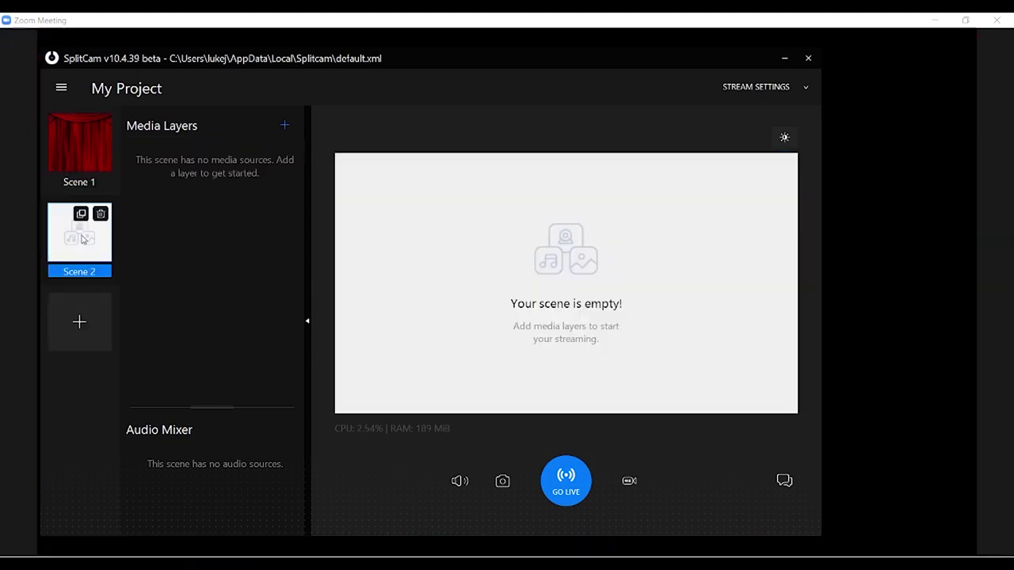
Add the video TRB in conversation with as a media layer in Scene 2 and fit it to the canvas.
click(284, 129)
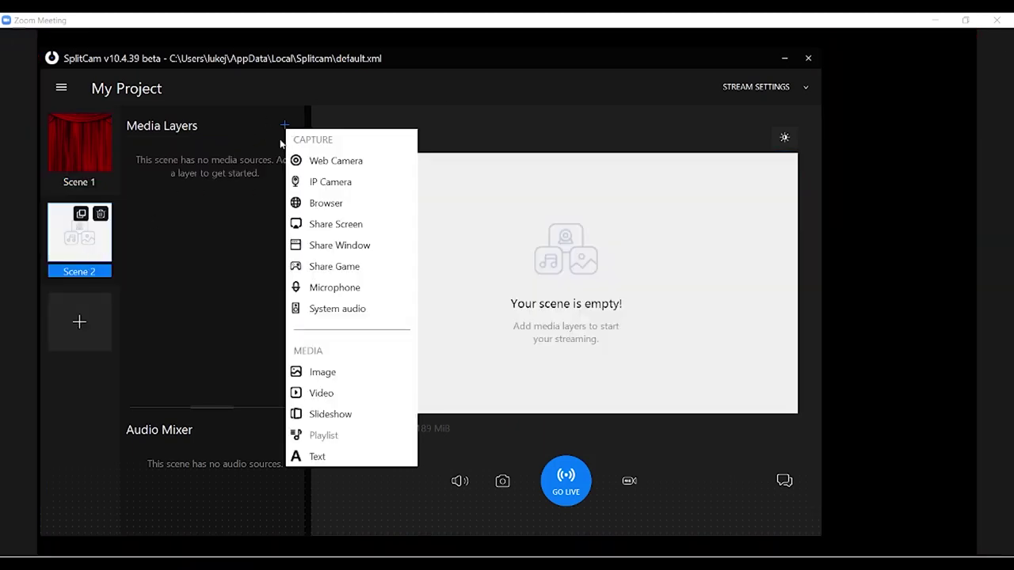
click(333, 398)
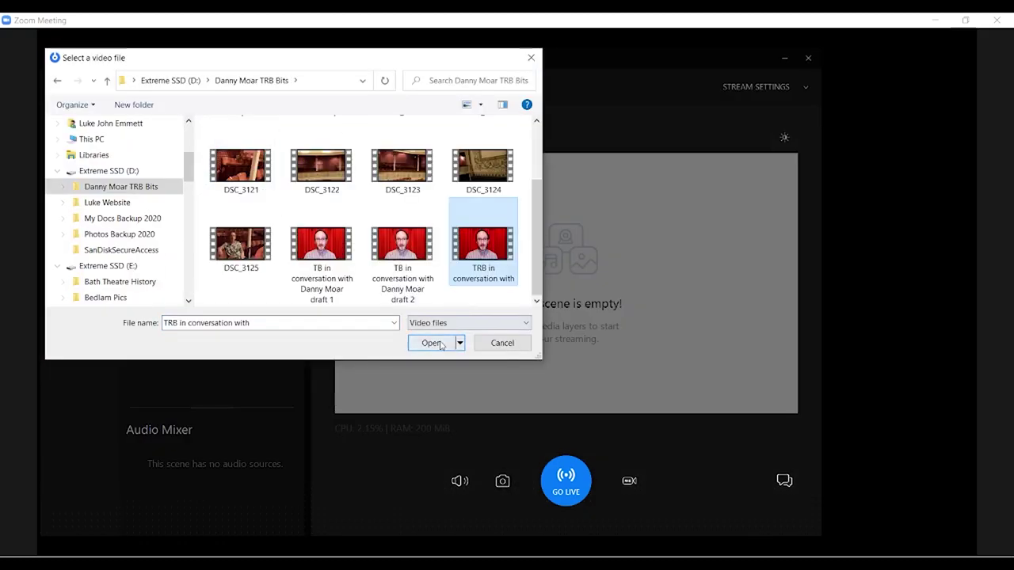
click(432, 342)
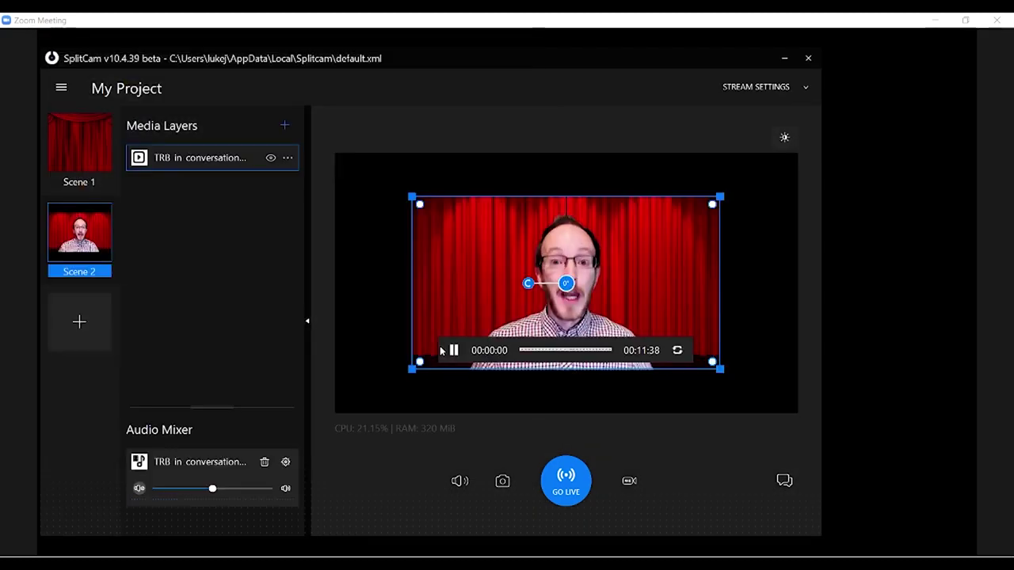
right_click(577, 263)
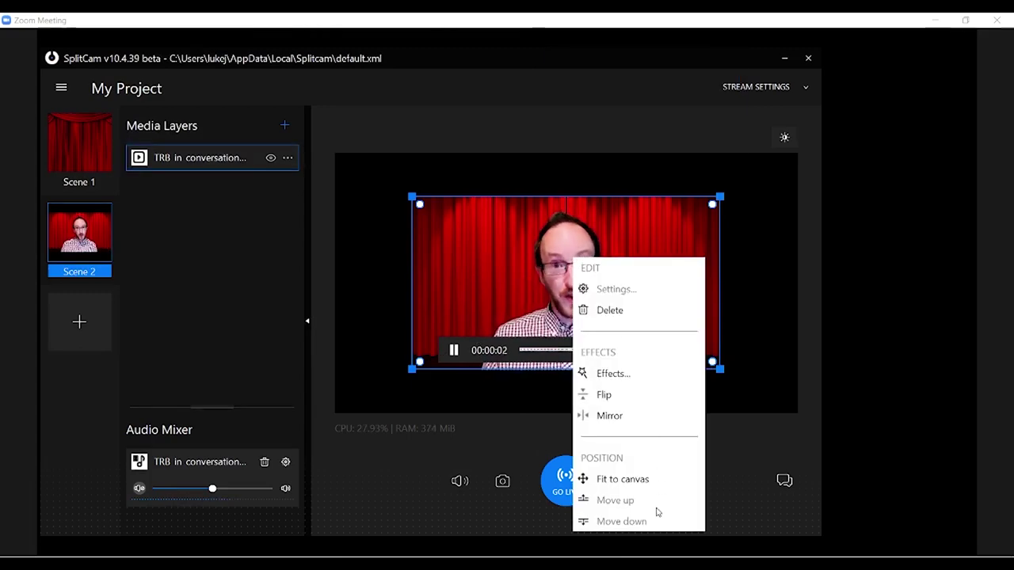
click(643, 479)
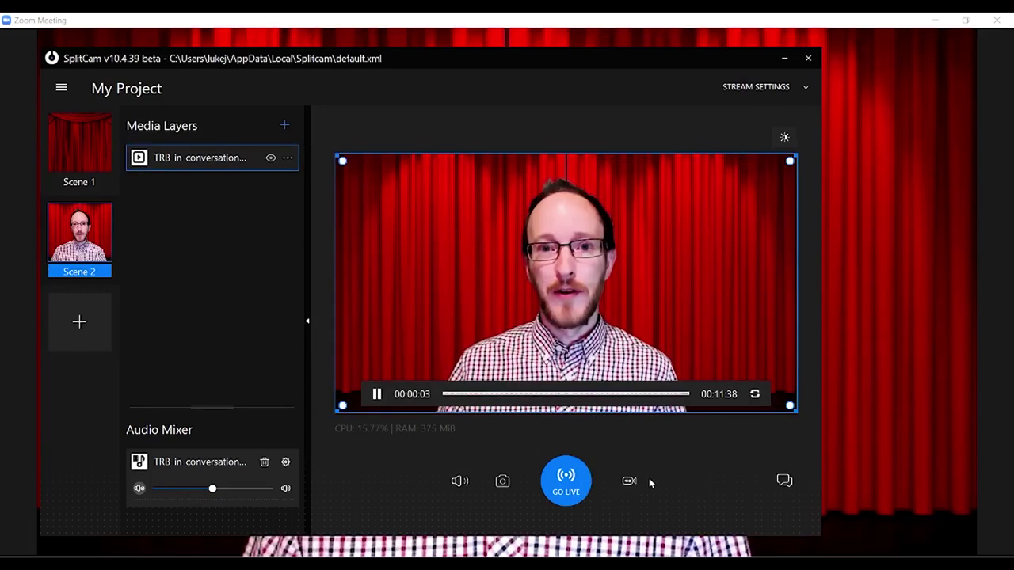
View the video in the Zoom meeting, then return to SplitCam and switch to Scene 1 and back to Scene 2.
click(919, 310)
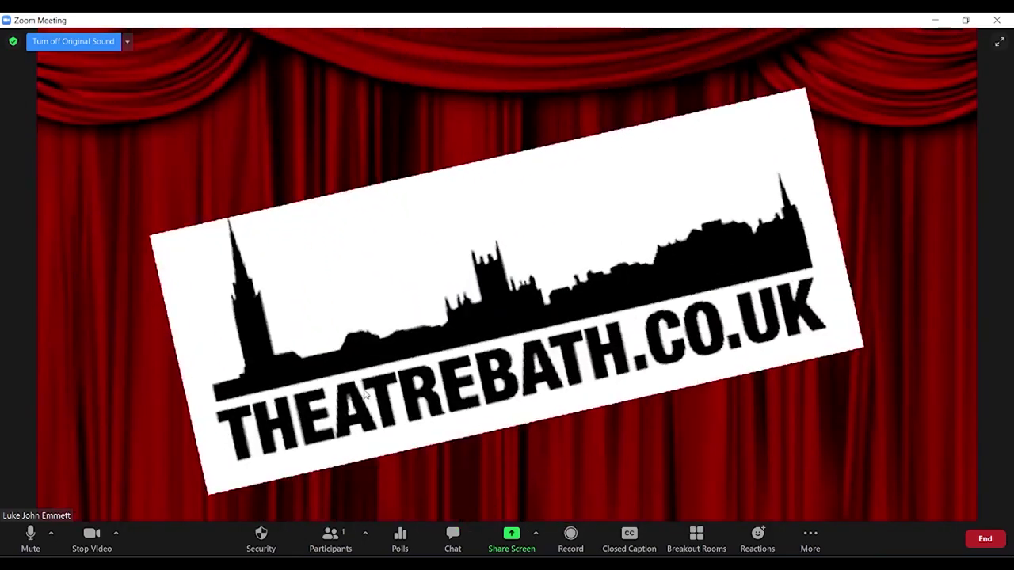
key(alt+Tab)
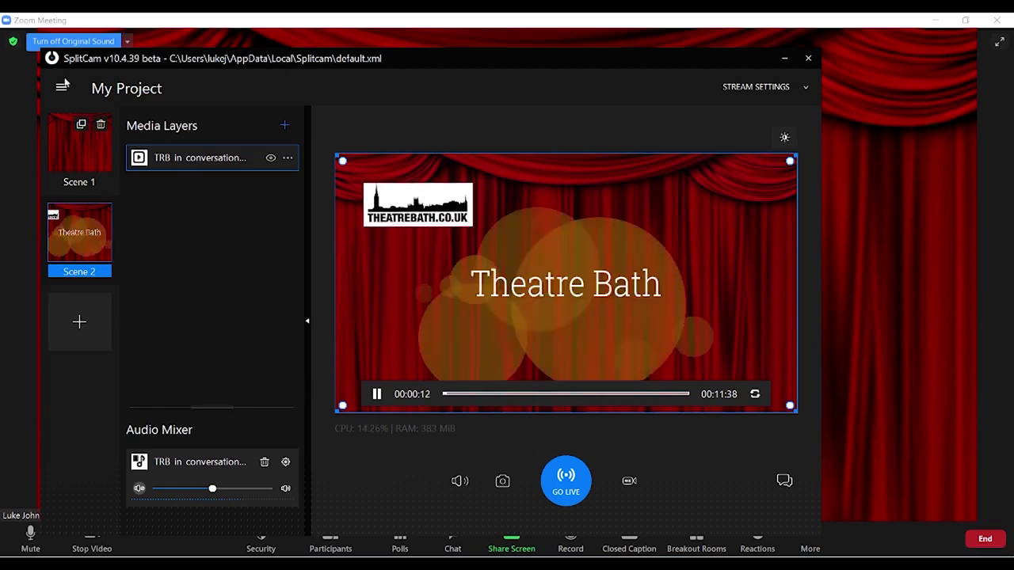
click(76, 153)
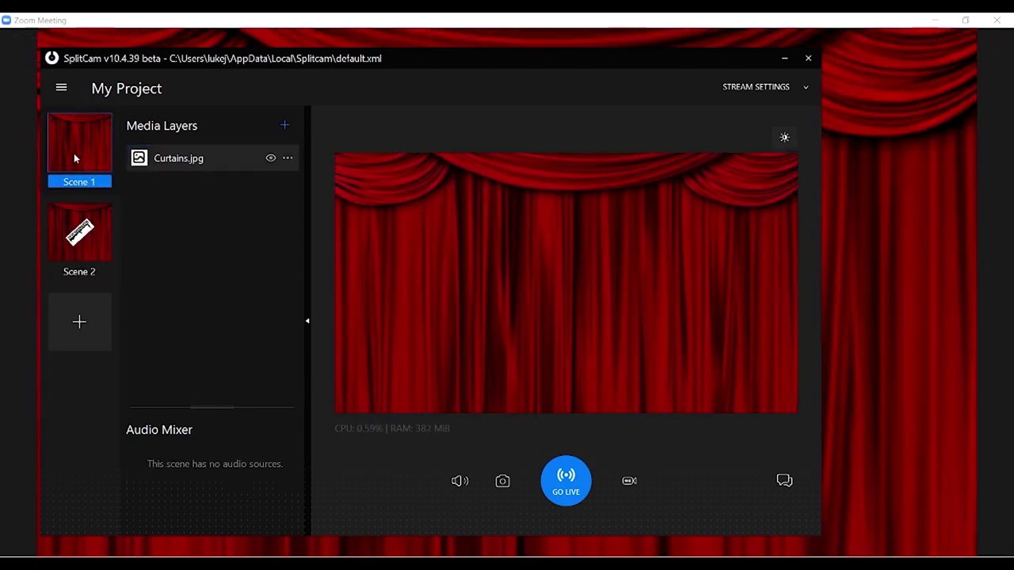
click(74, 247)
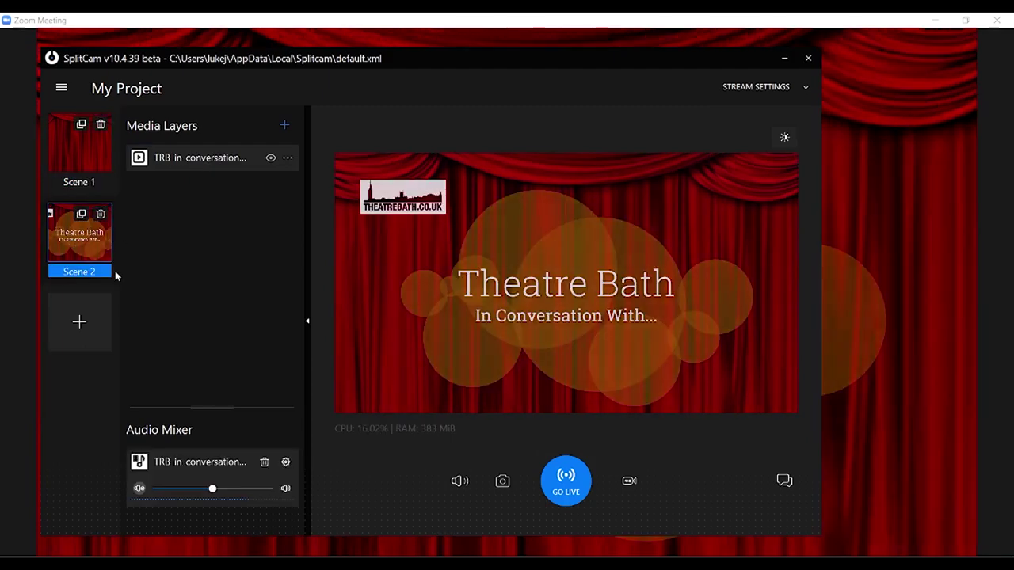
Return SplitCam to Scene 1 and switch to OBS Studio to add a scene named Zoom.
click(79, 144)
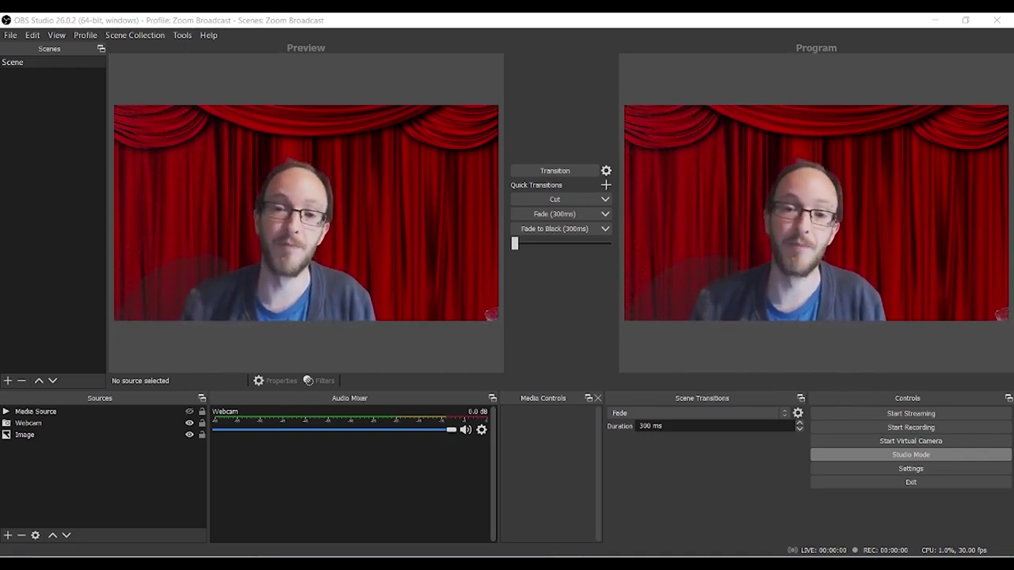
click(8, 382)
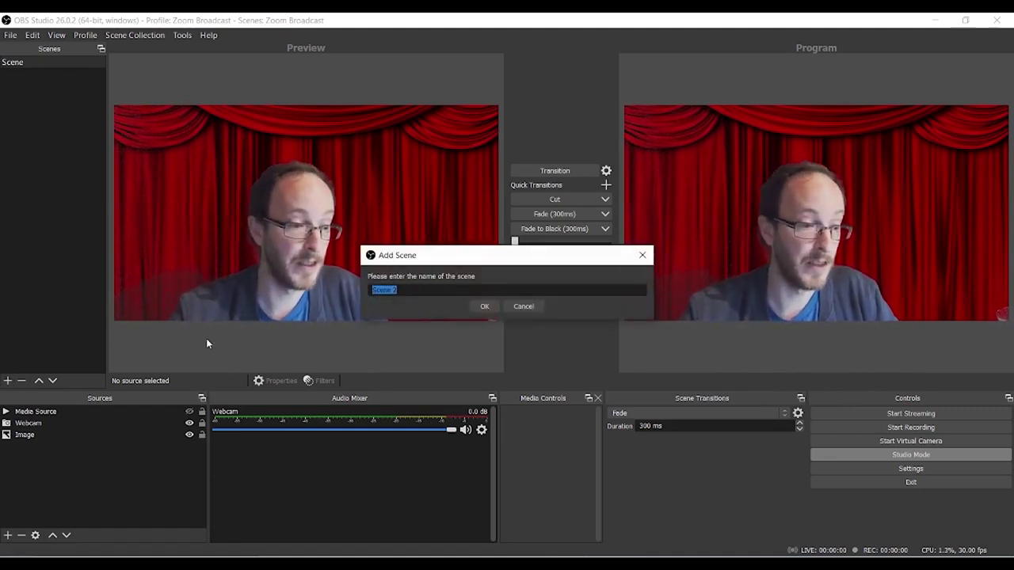
text(Zoom)
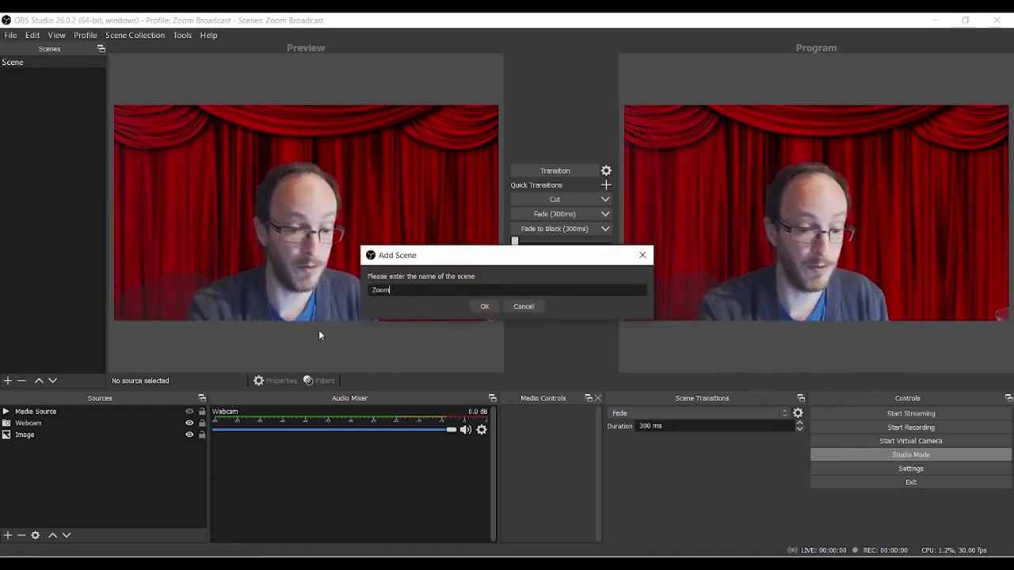
key(Return)
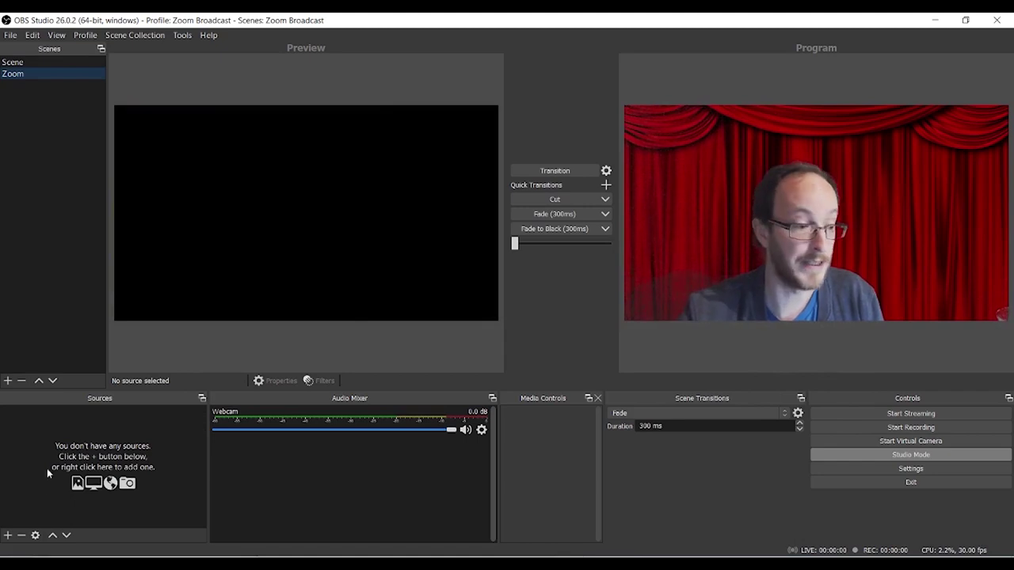
Add a Window Capture source named Zoom Meeting to the Zoom scene, capturing [Zoom.exe]: Zoom Meeting with Capture Cursor turned off.
click(8, 535)
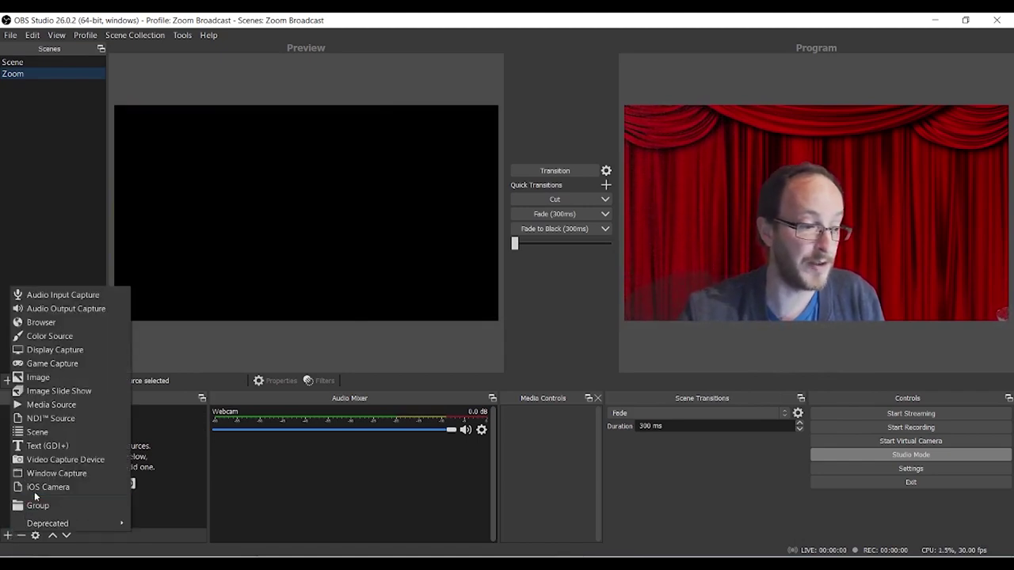
click(40, 473)
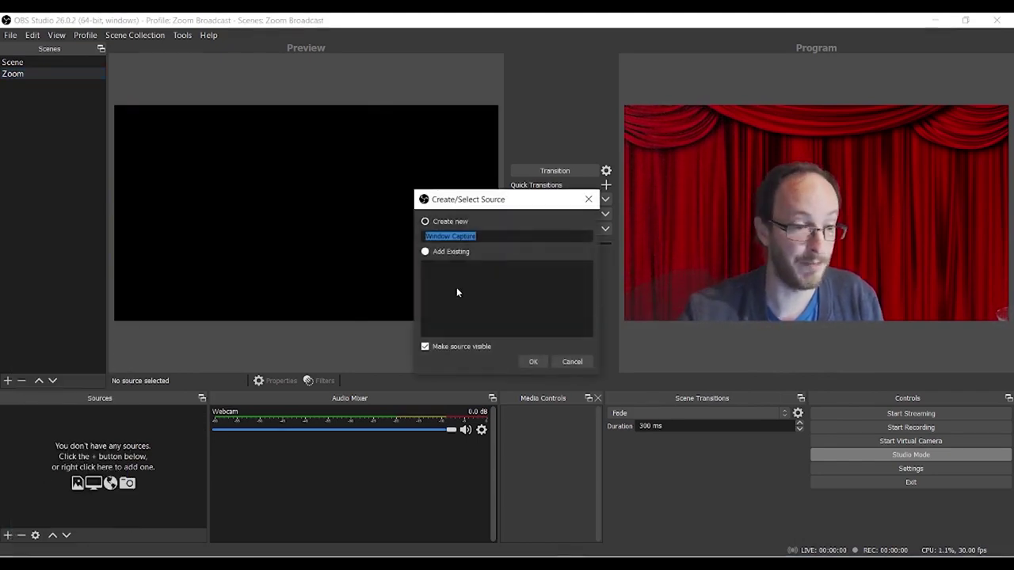
text(Zoom M)
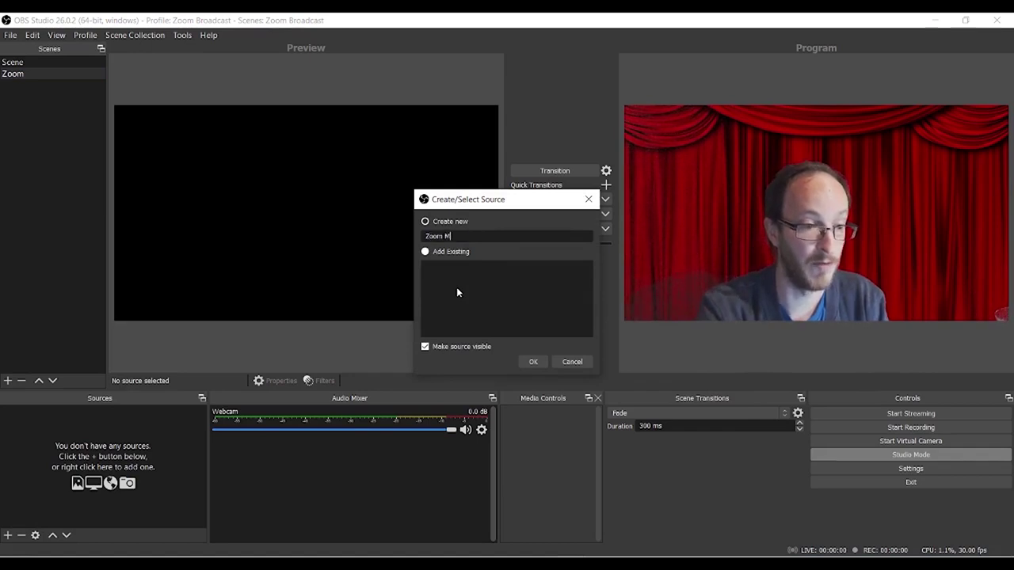
text(eeting)
key(Return)
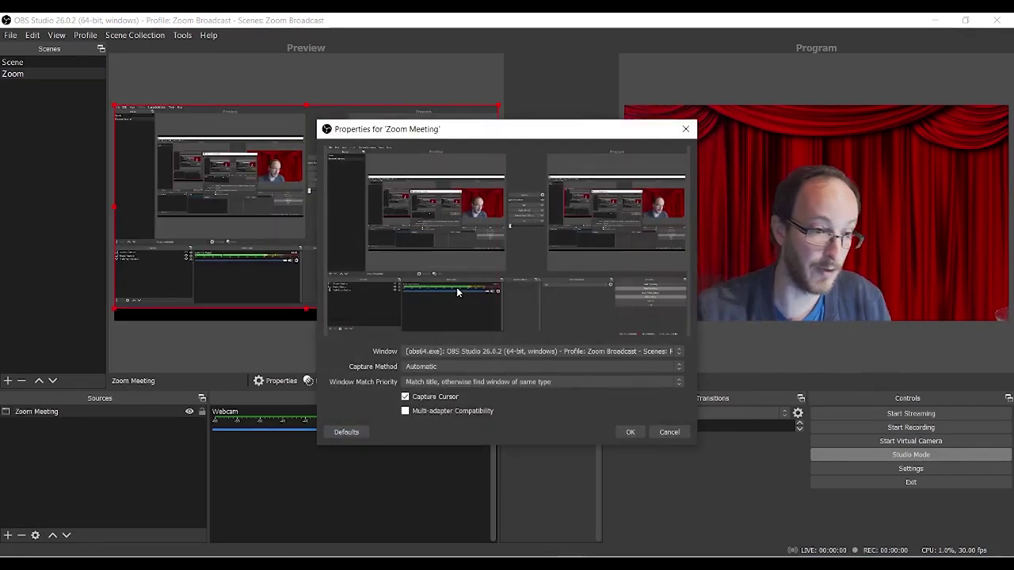
click(480, 352)
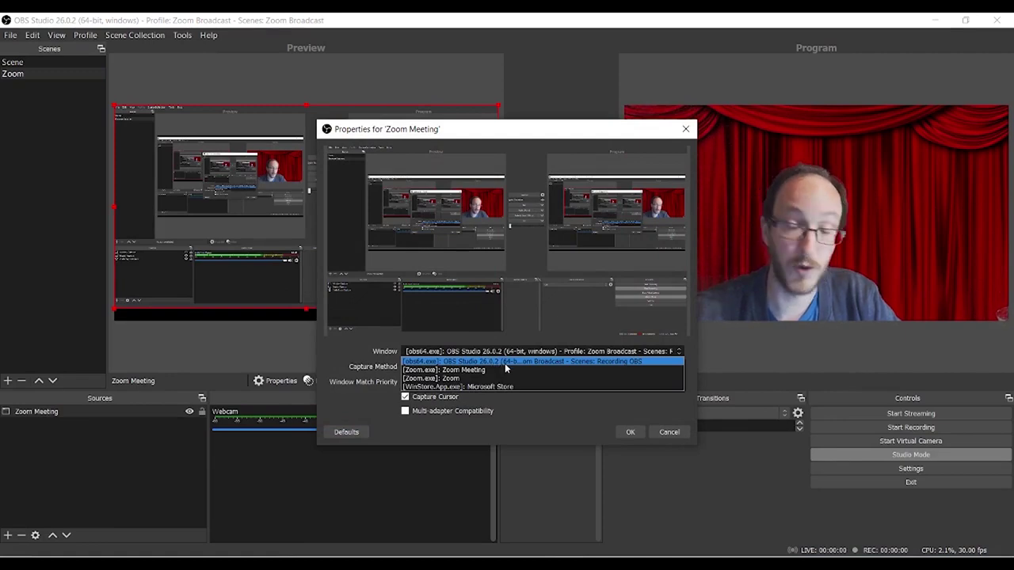
click(463, 370)
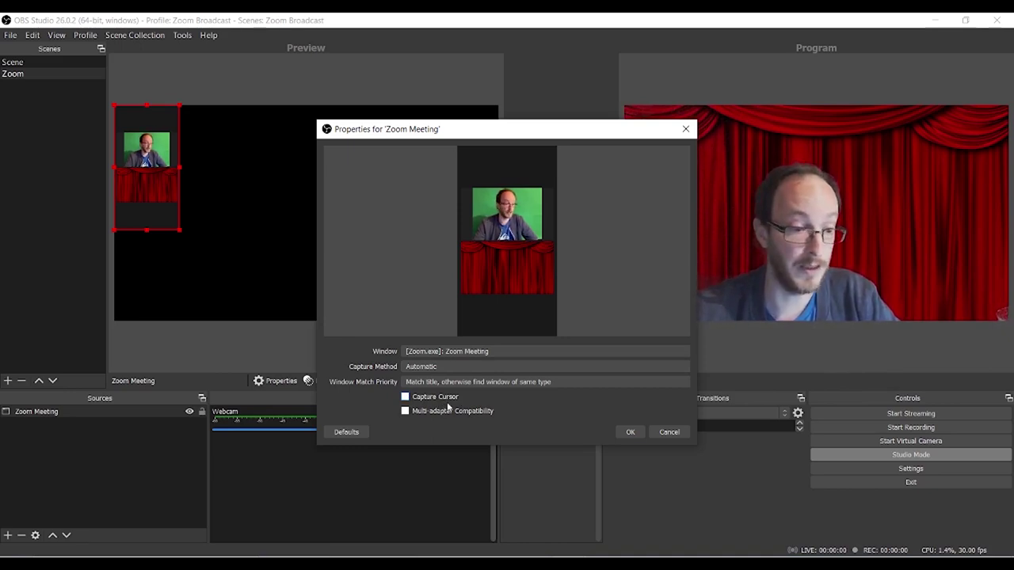
click(631, 433)
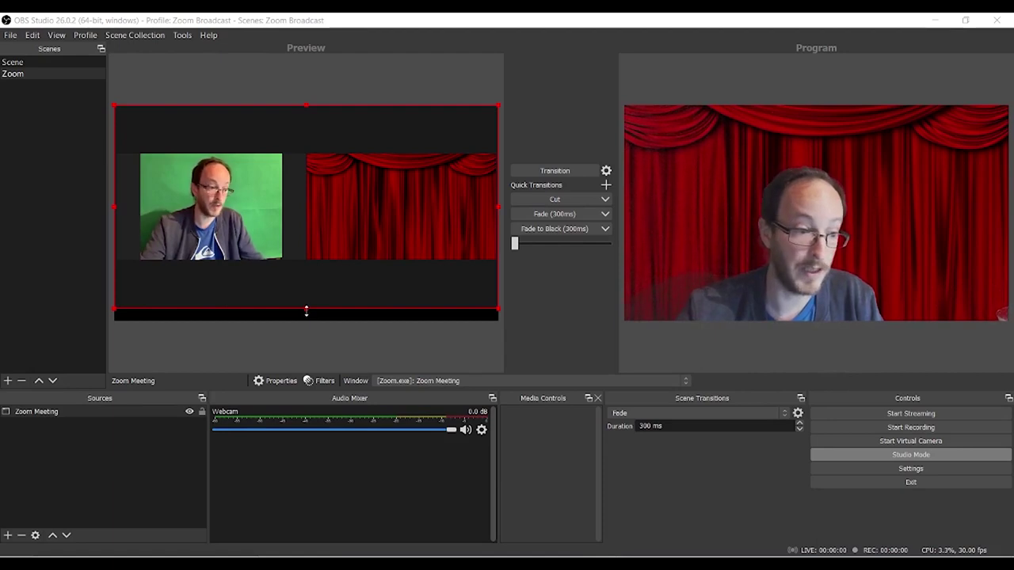
Crop the empty bands above and below the participants out of the Zoom Meeting capture in the preview.
drag(307, 312, 316, 287)
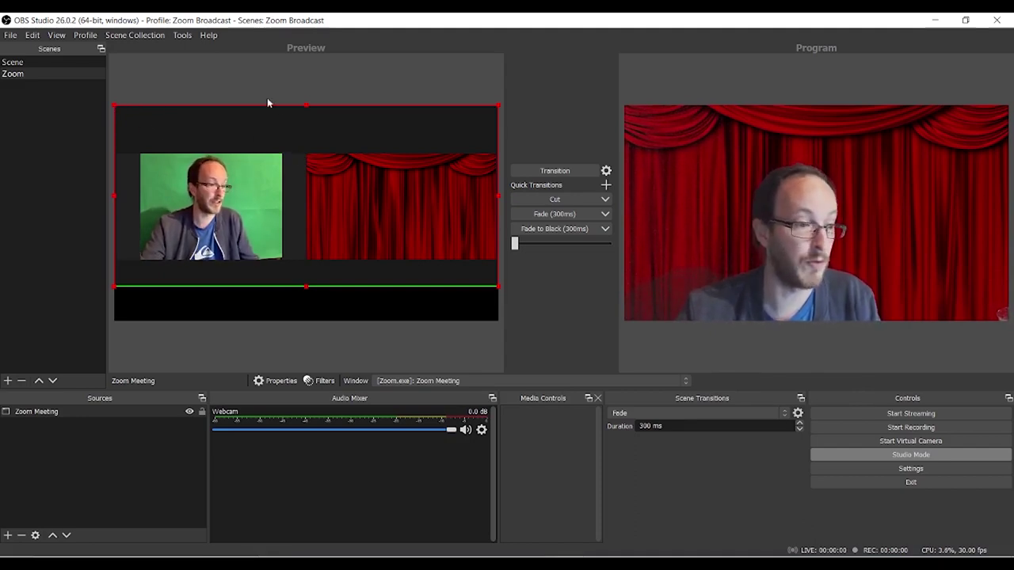
drag(305, 105, 305, 124)
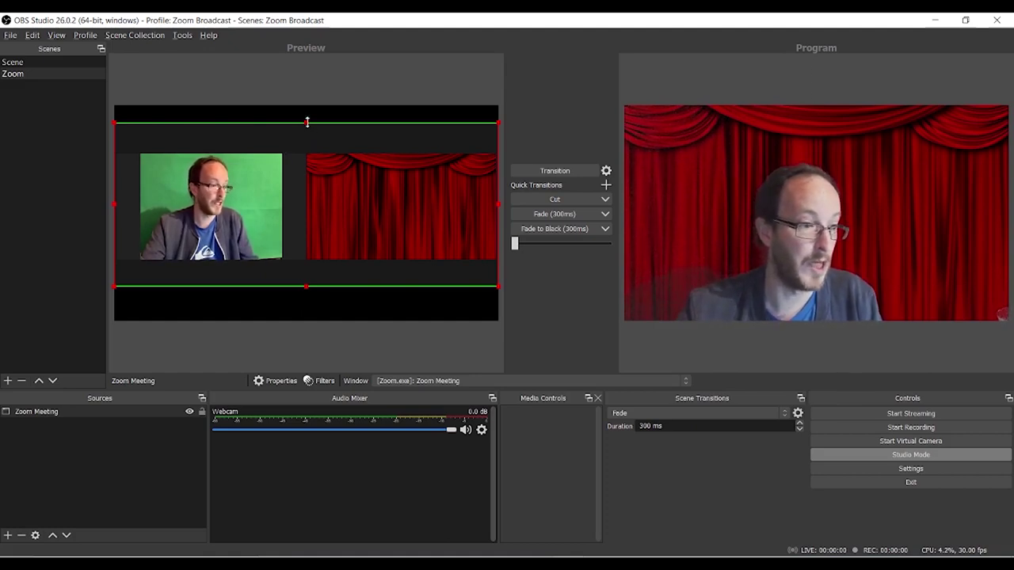
drag(307, 122, 305, 150)
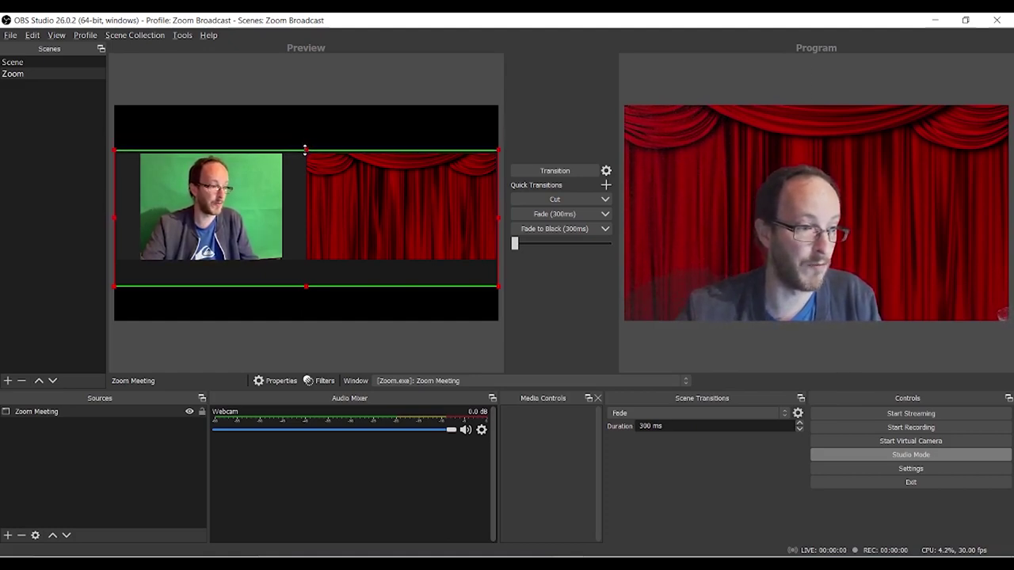
drag(308, 286, 313, 262)
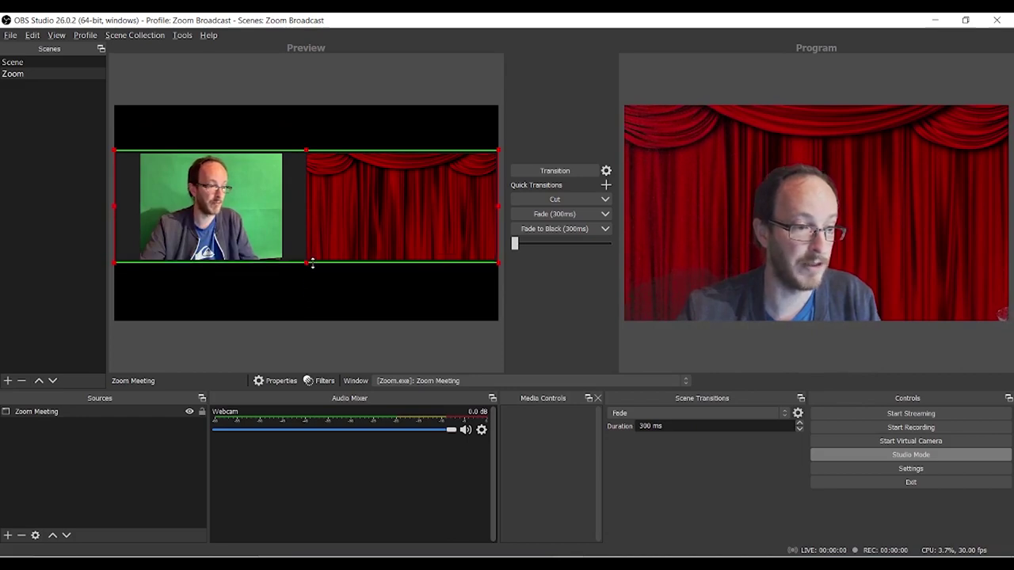
click(350, 134)
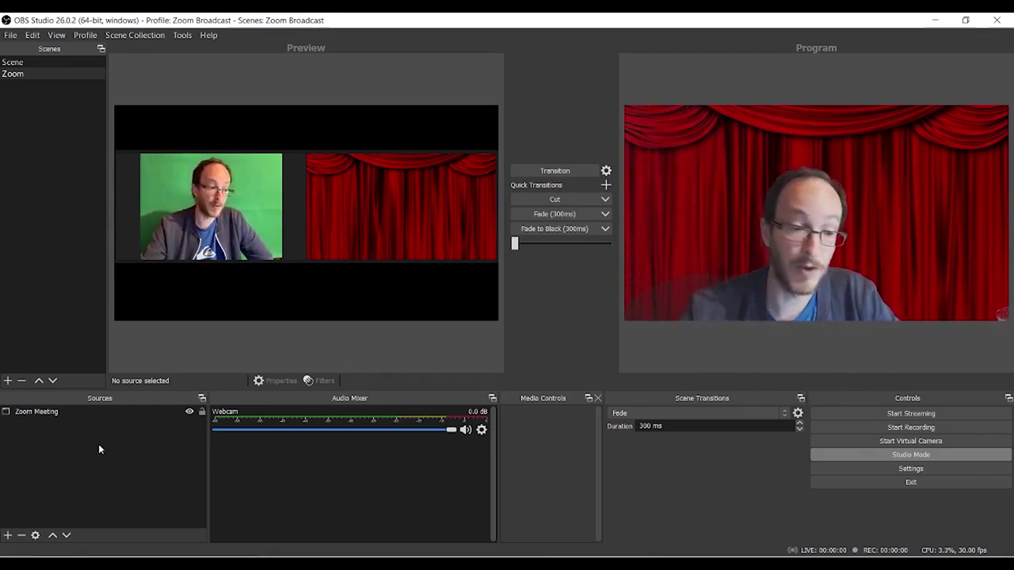
Add an Audio Output Capture source named Zoom Audio that uses the device CABLE-B Input (VB-Audio Cable B).
click(6, 536)
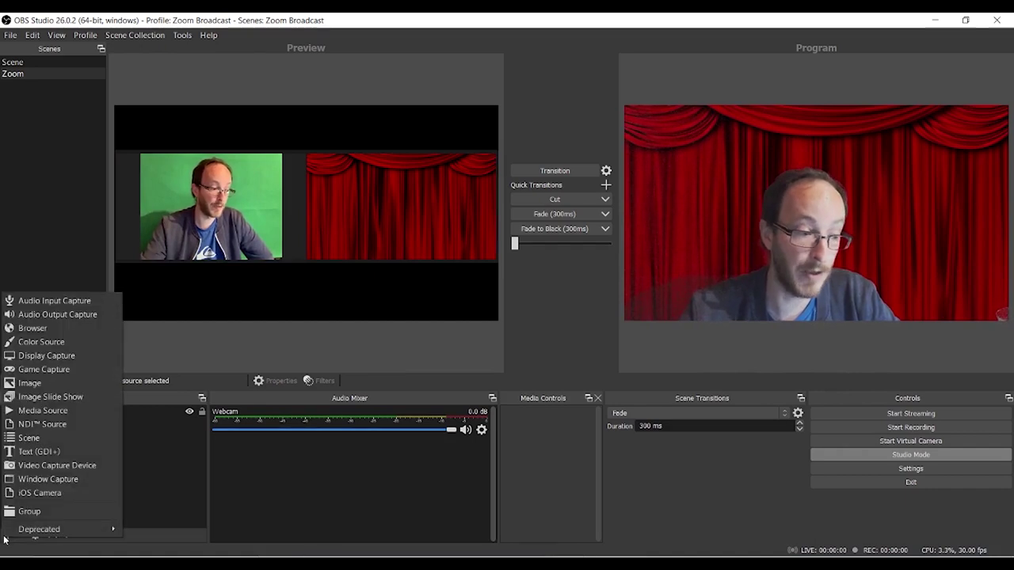
click(67, 314)
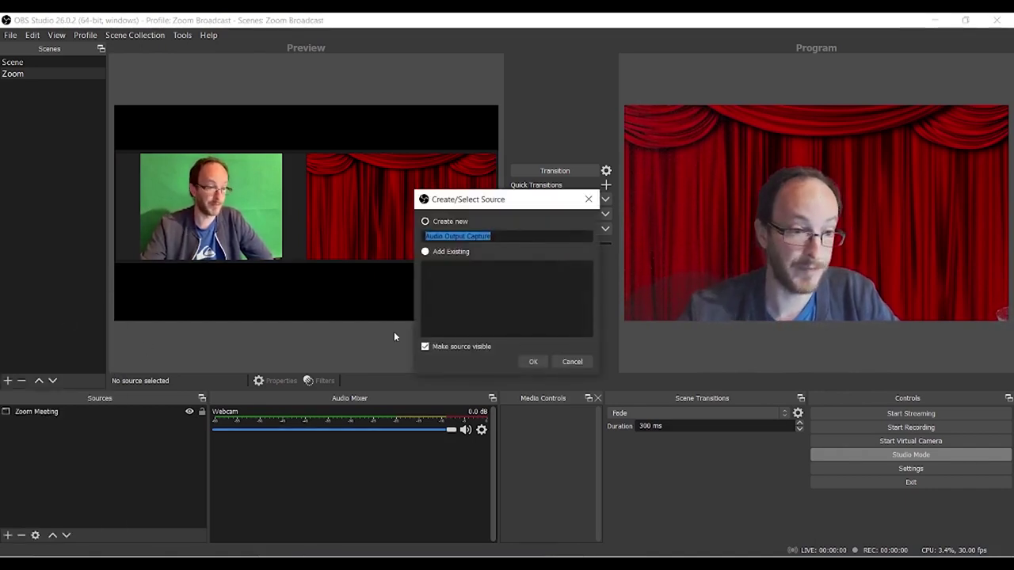
text(Zoom Au)
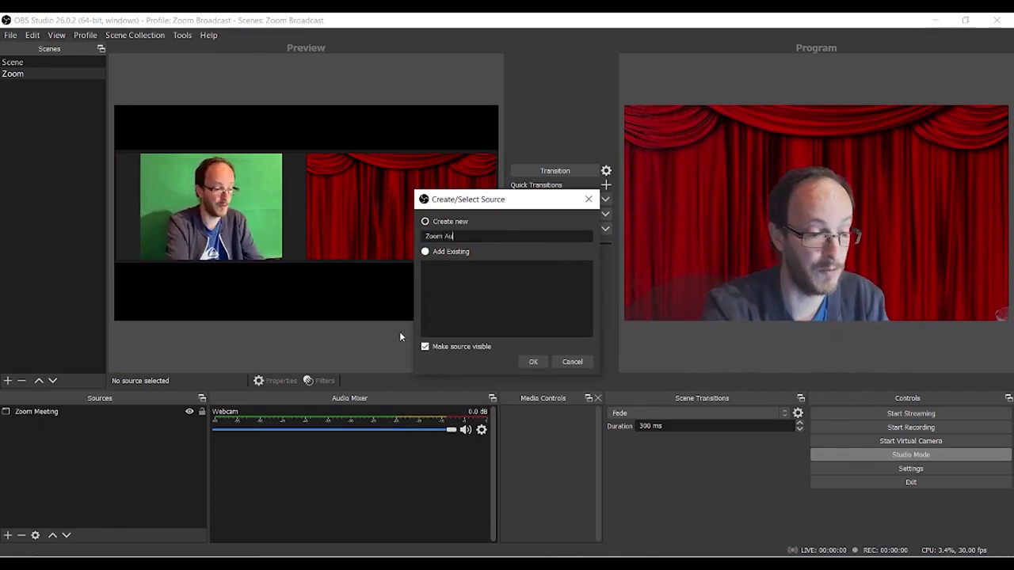
text(dio)
key(Return)
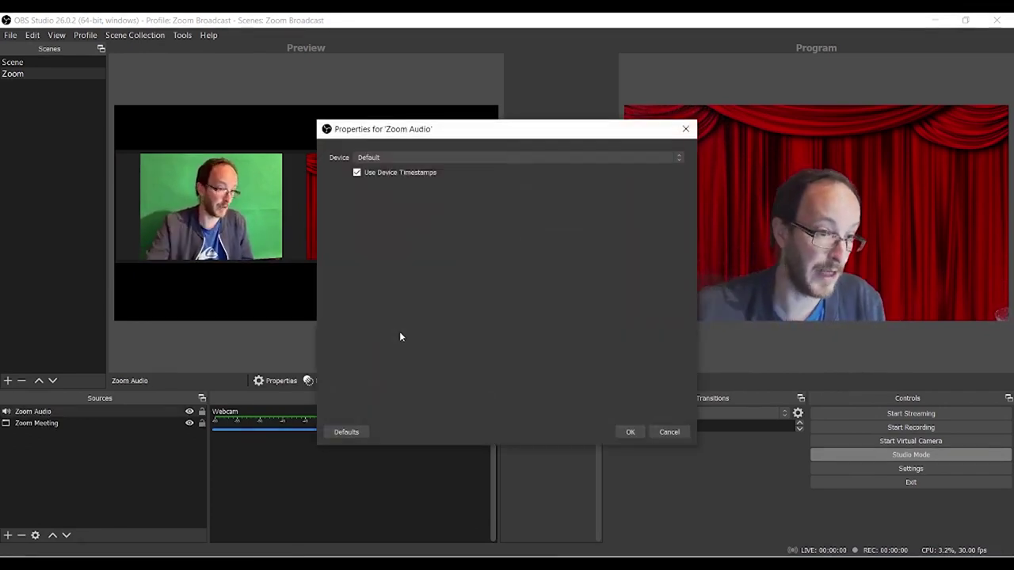
click(494, 158)
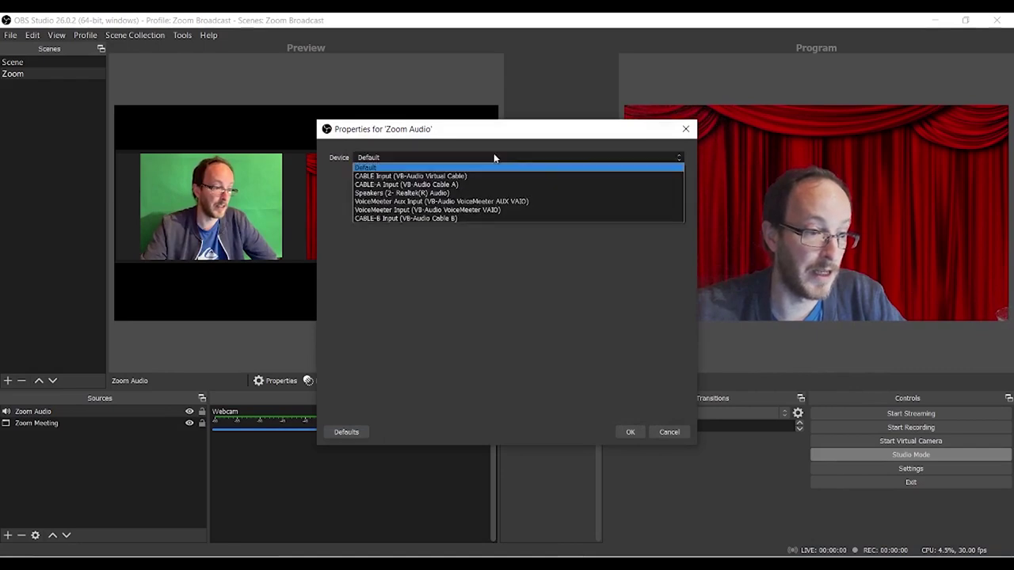
click(448, 218)
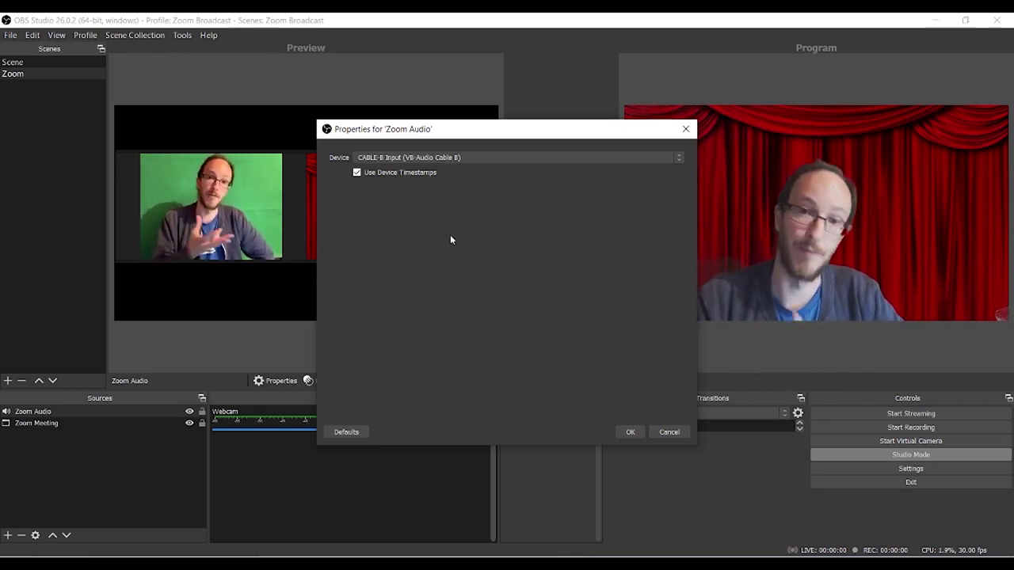
click(631, 432)
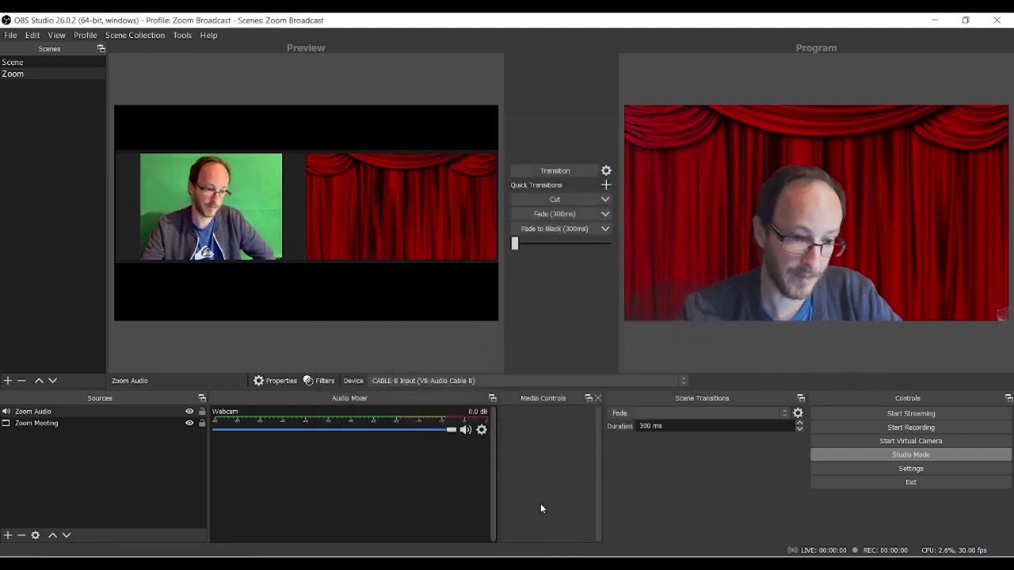
Cut the Zoom scene to the program output and fit the canvas to the full Zoom Meeting capture.
click(560, 199)
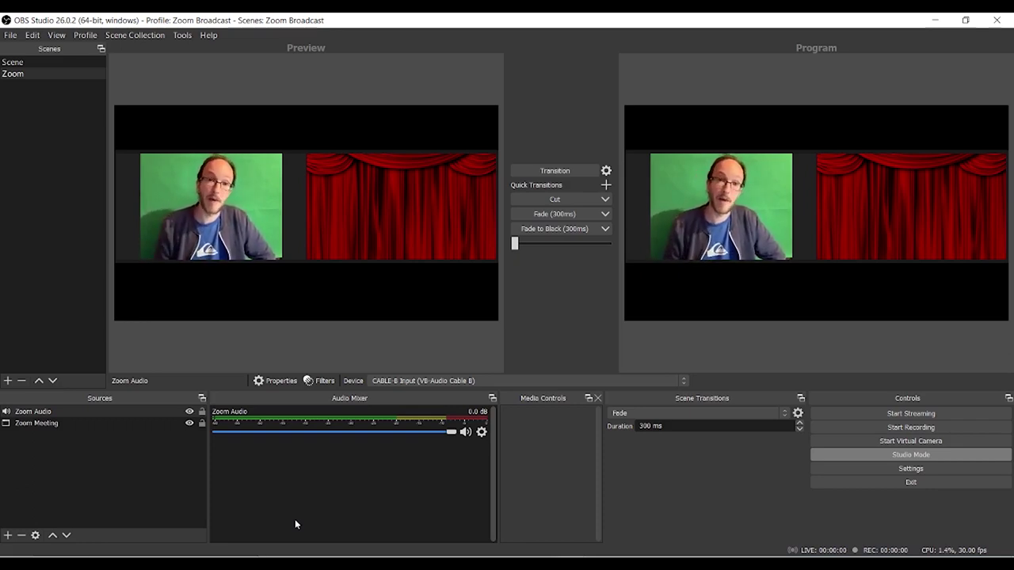
click(482, 346)
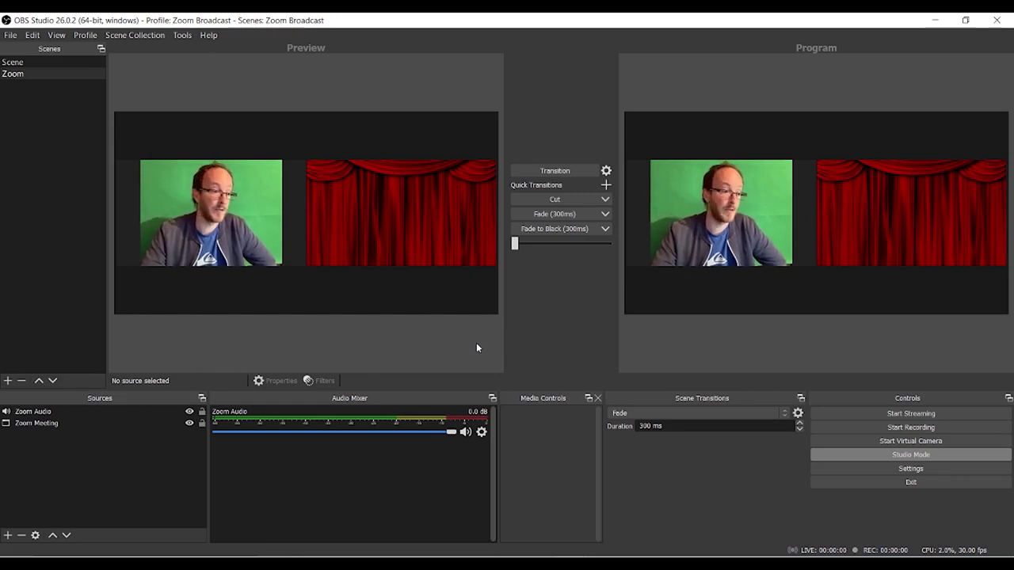
Open the Zoom meeting's audio options and examine the monitoring device in OBS Studio's audio settings.
click(382, 283)
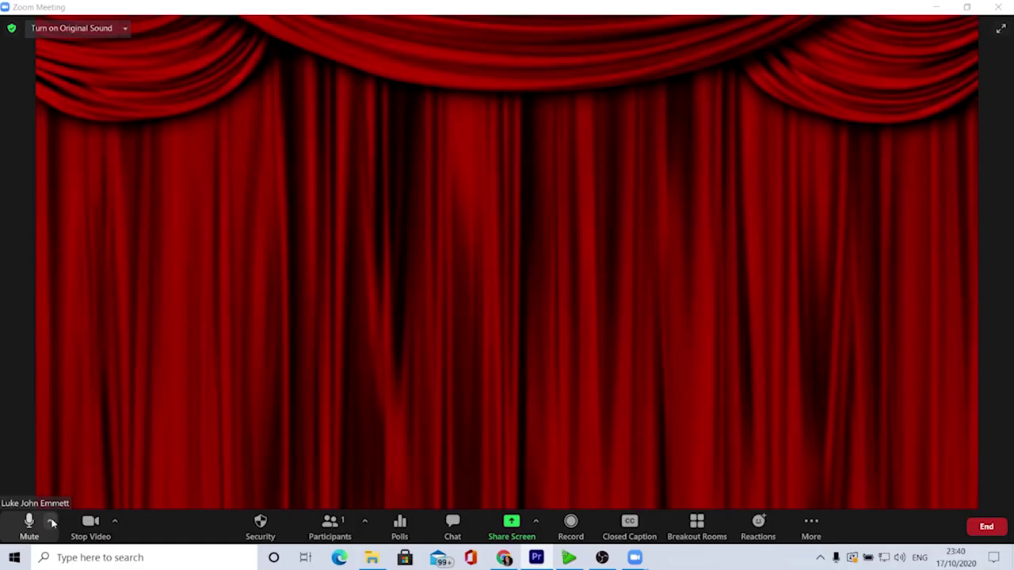
click(53, 523)
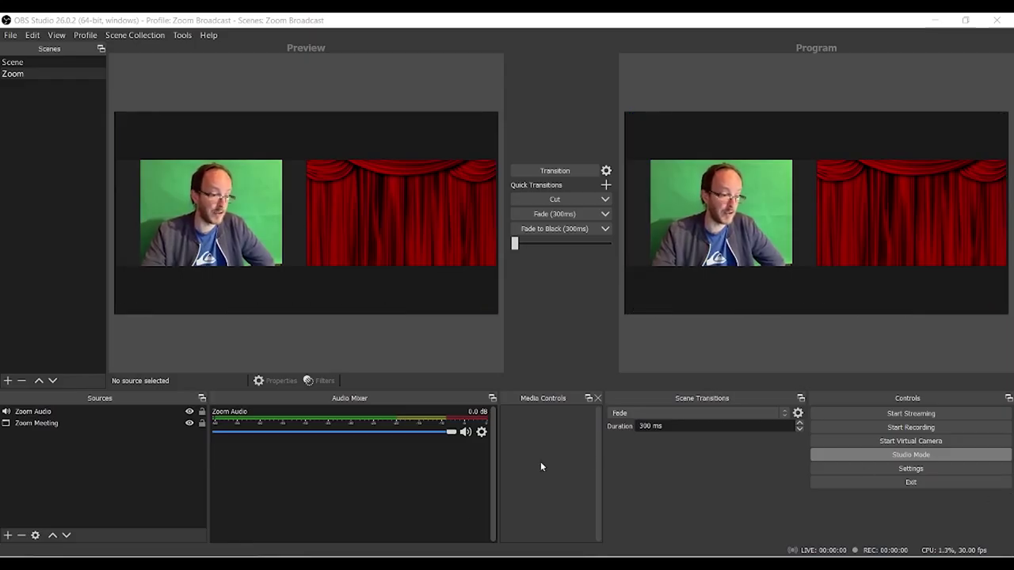
click(940, 468)
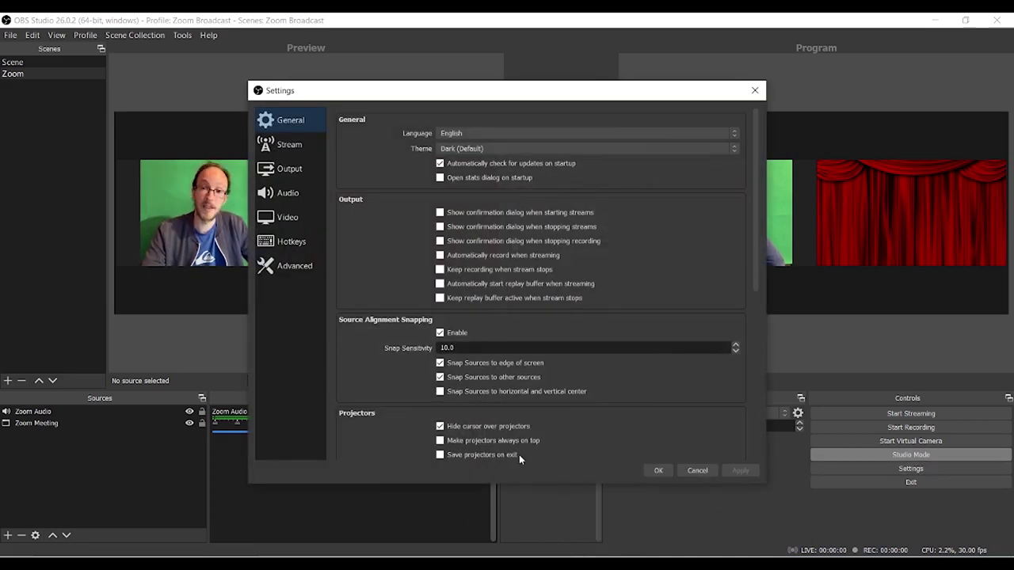
click(275, 195)
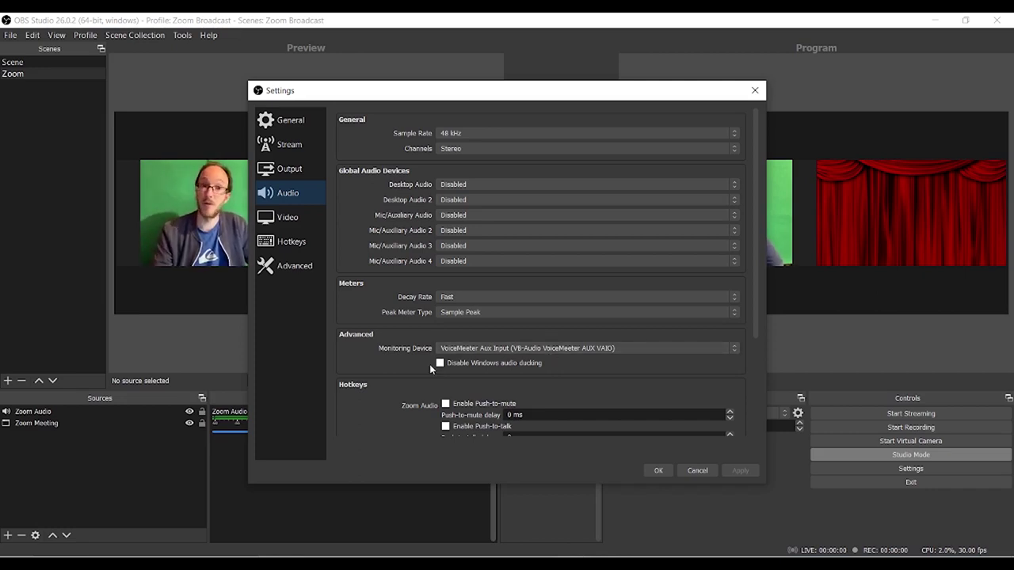
click(657, 471)
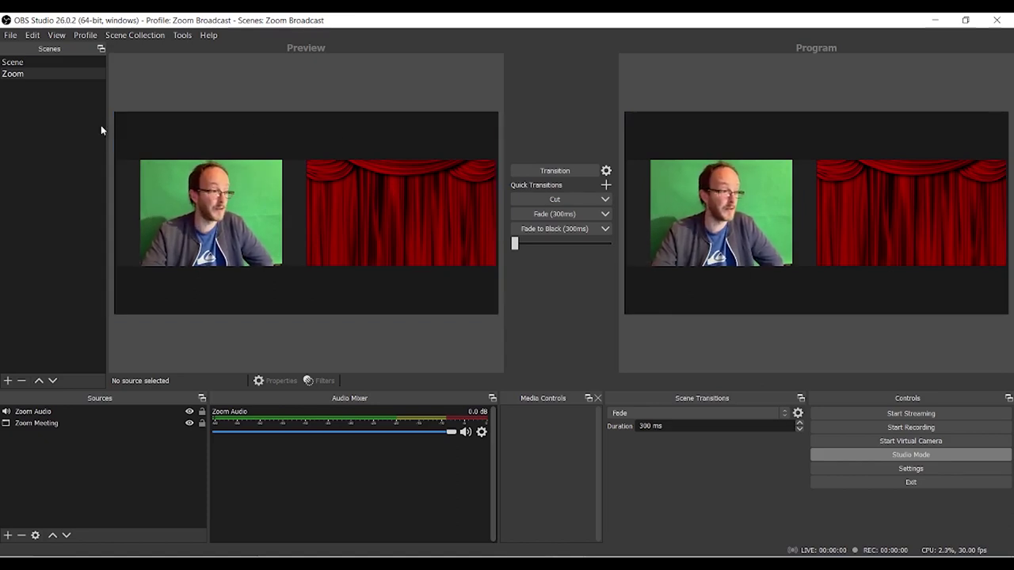
Duplicate the Zoom scene as Zoom 2.
click(35, 73)
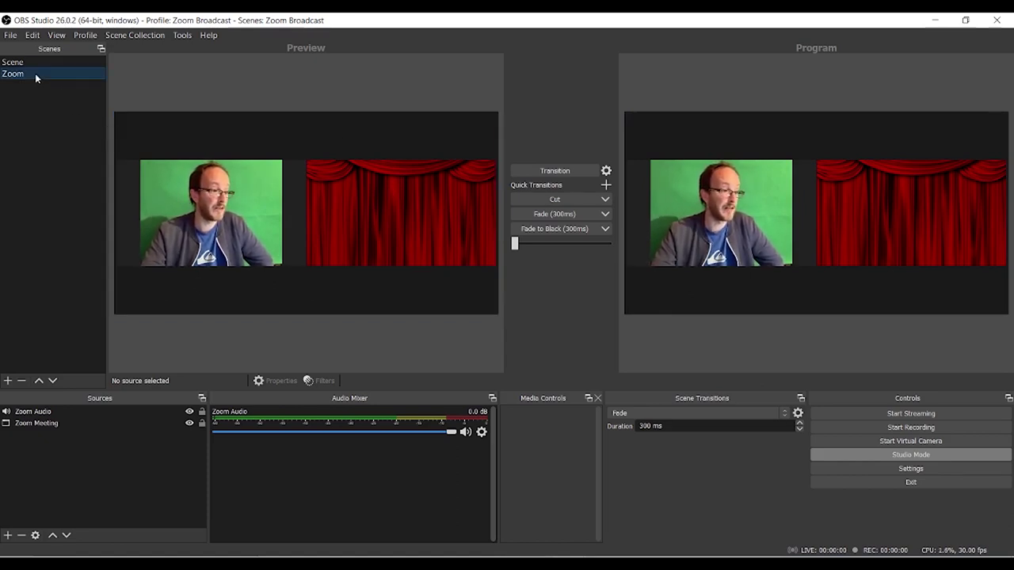
right_click(34, 73)
click(75, 99)
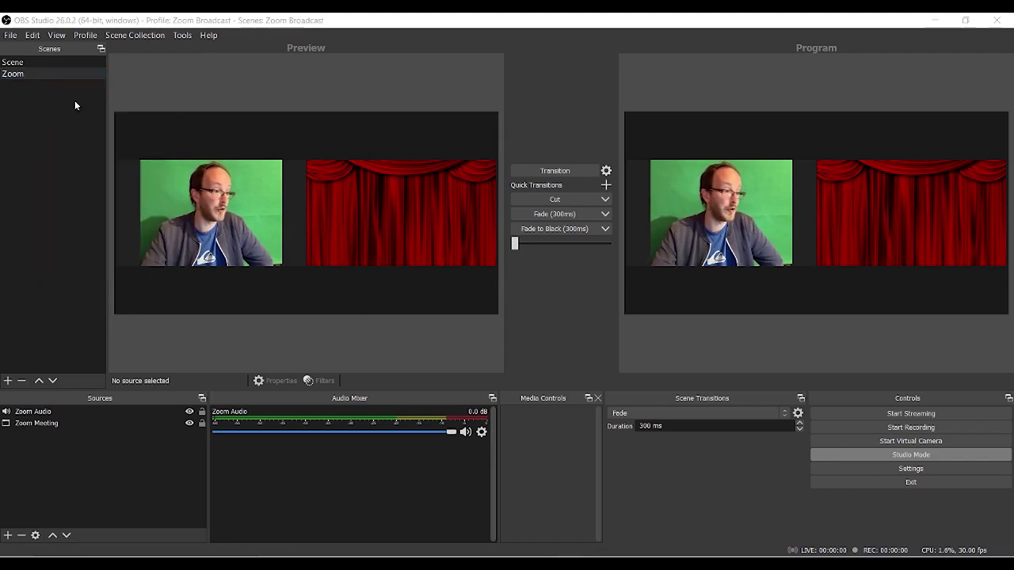
click(485, 307)
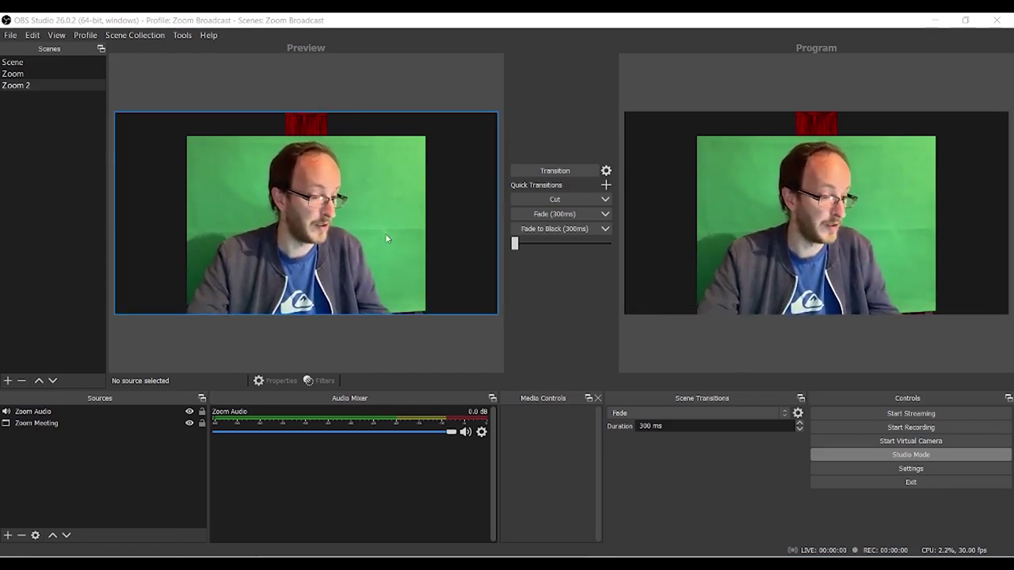
Crop all four sides of the Zoom Meeting capture in the Zoom 2 scene to the green-screen webcam picture.
click(316, 293)
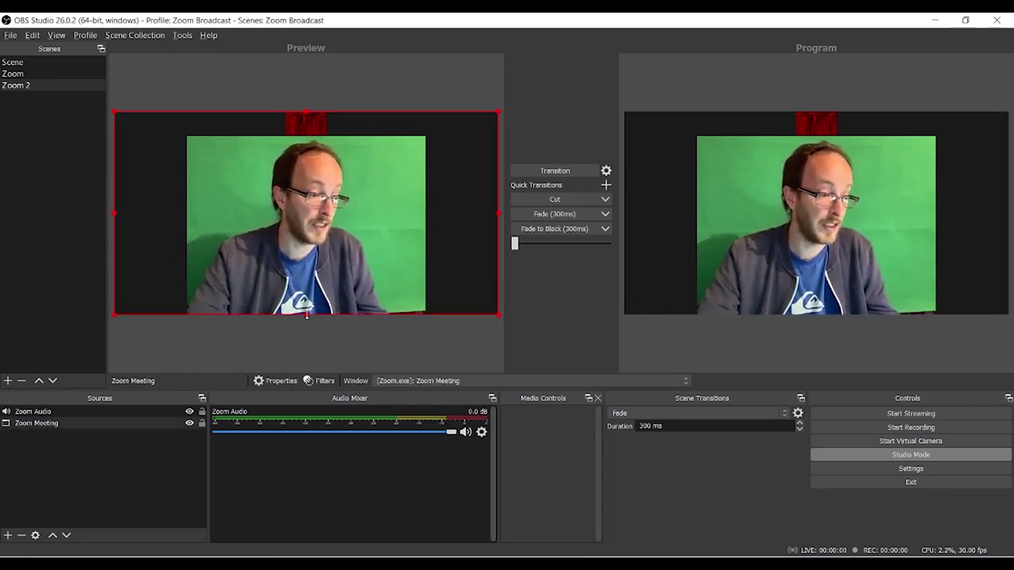
drag(308, 314, 308, 302)
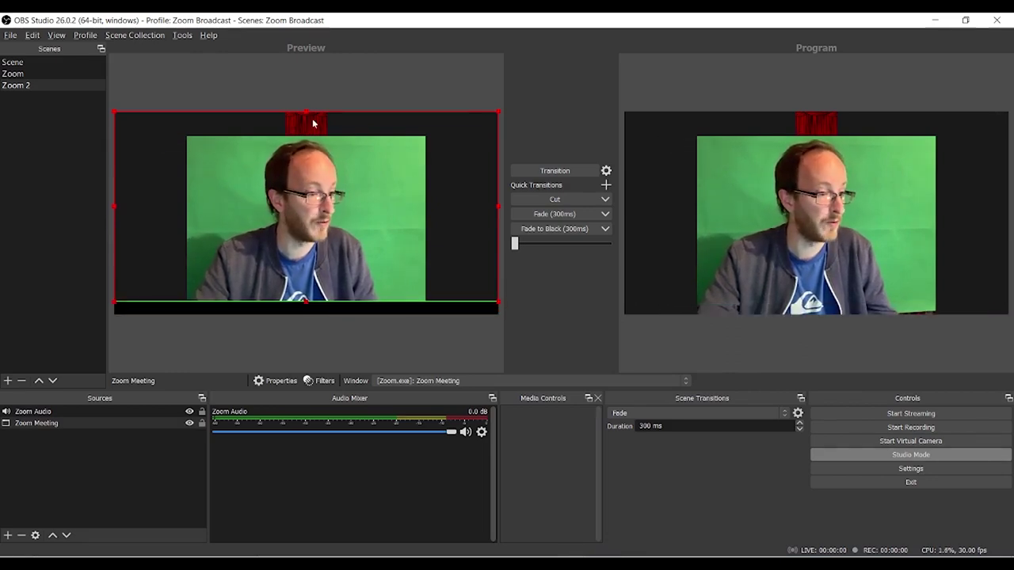
drag(305, 113, 303, 137)
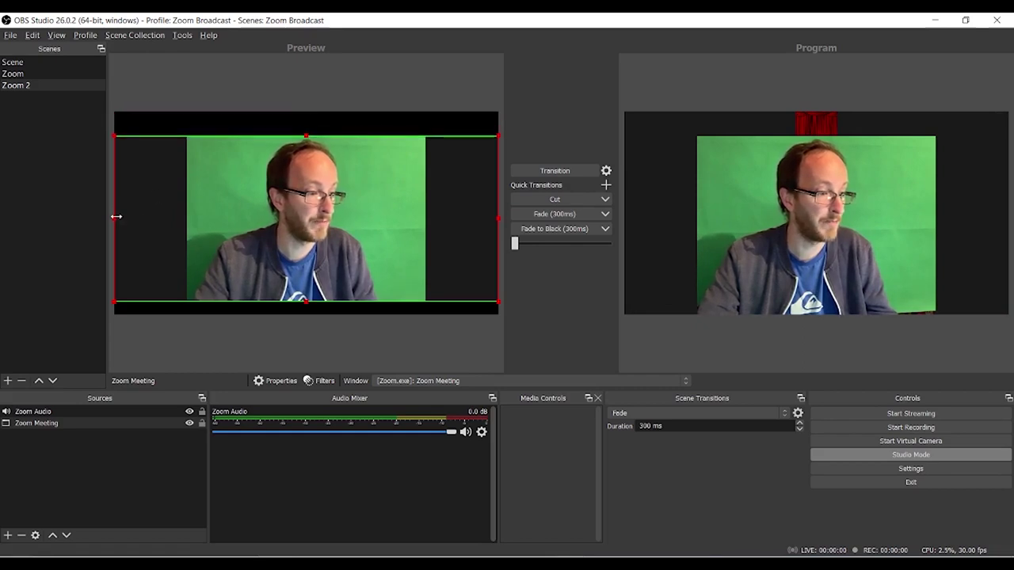
drag(116, 216, 186, 217)
drag(498, 220, 427, 220)
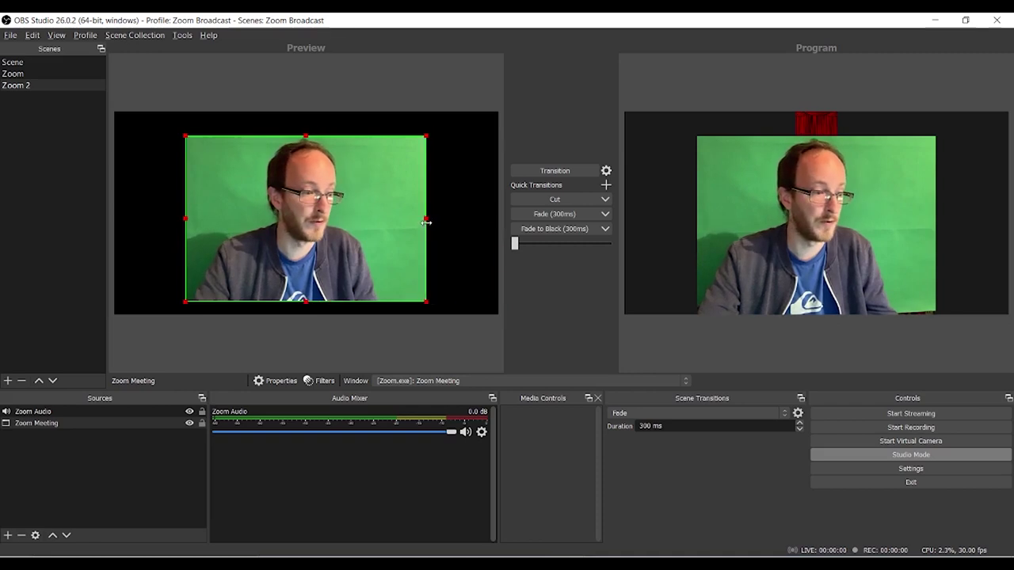
Fit the cropped Zoom Meeting capture to the screen in the Zoom 2 scene and deselect it.
right_click(349, 218)
mouse_move(443, 269)
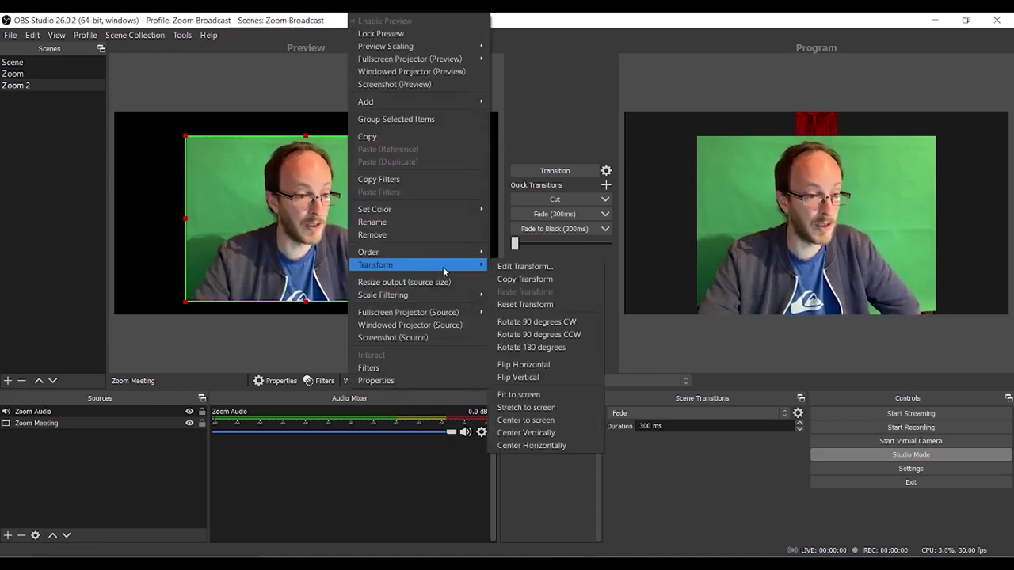
click(541, 394)
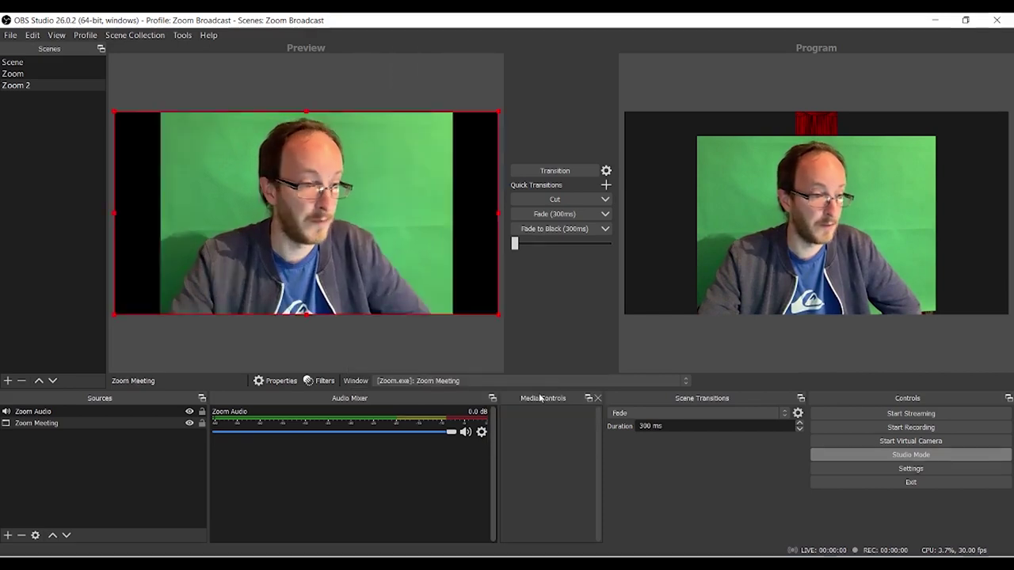
click(453, 339)
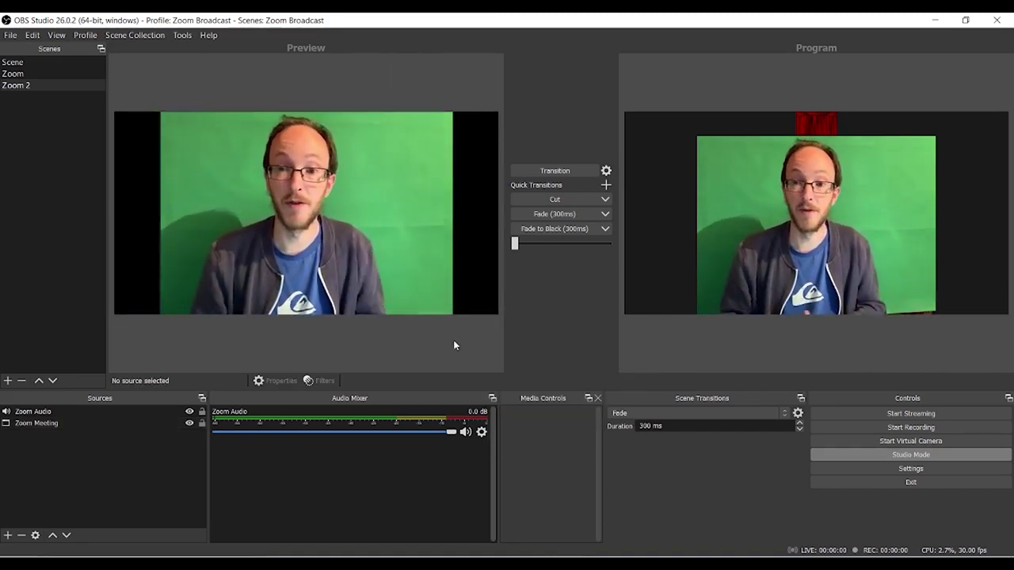
Cut the Zoom 2 scene to the program output and cut back to the Zoom scene.
click(537, 200)
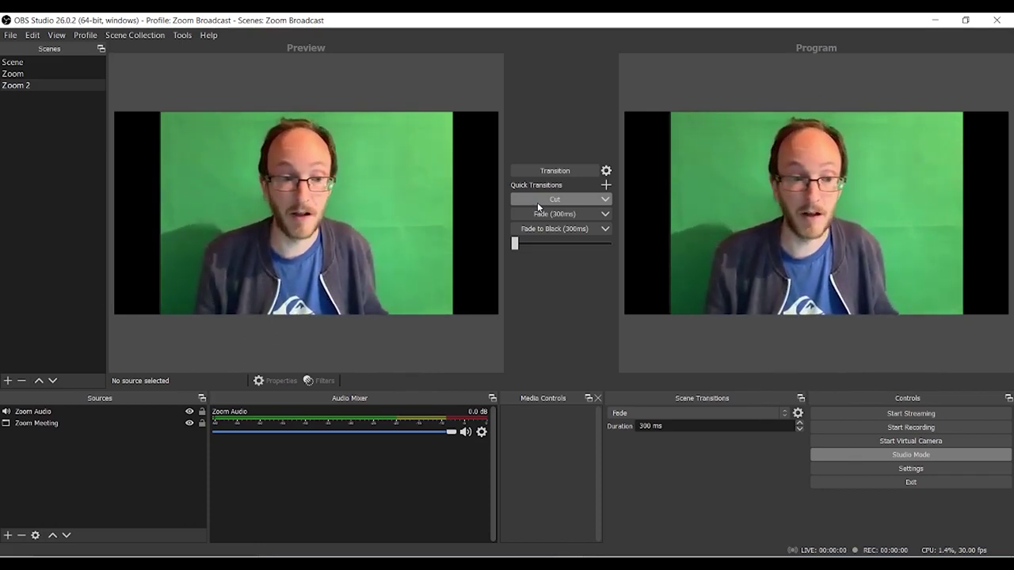
click(11, 75)
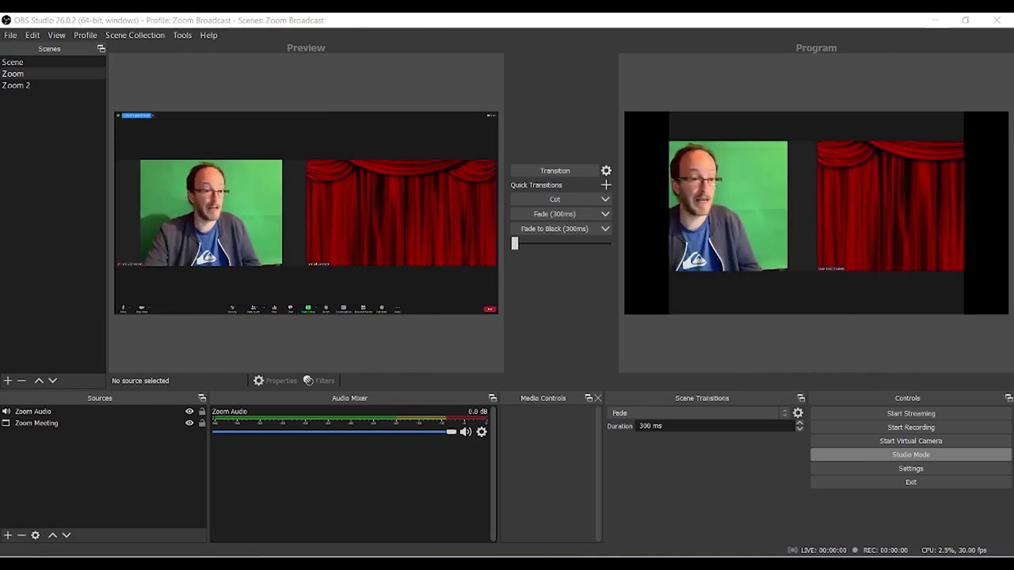
click(536, 201)
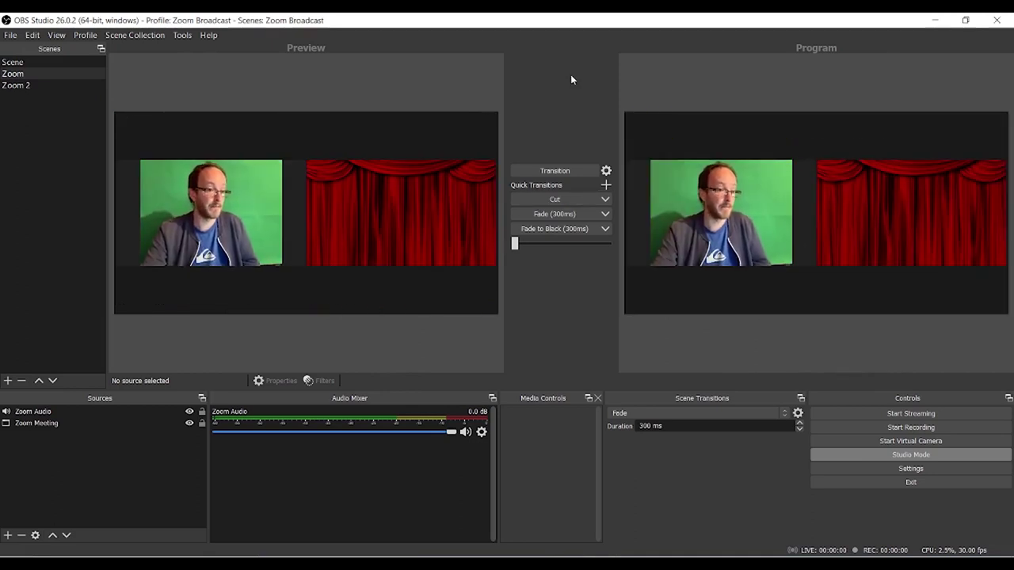